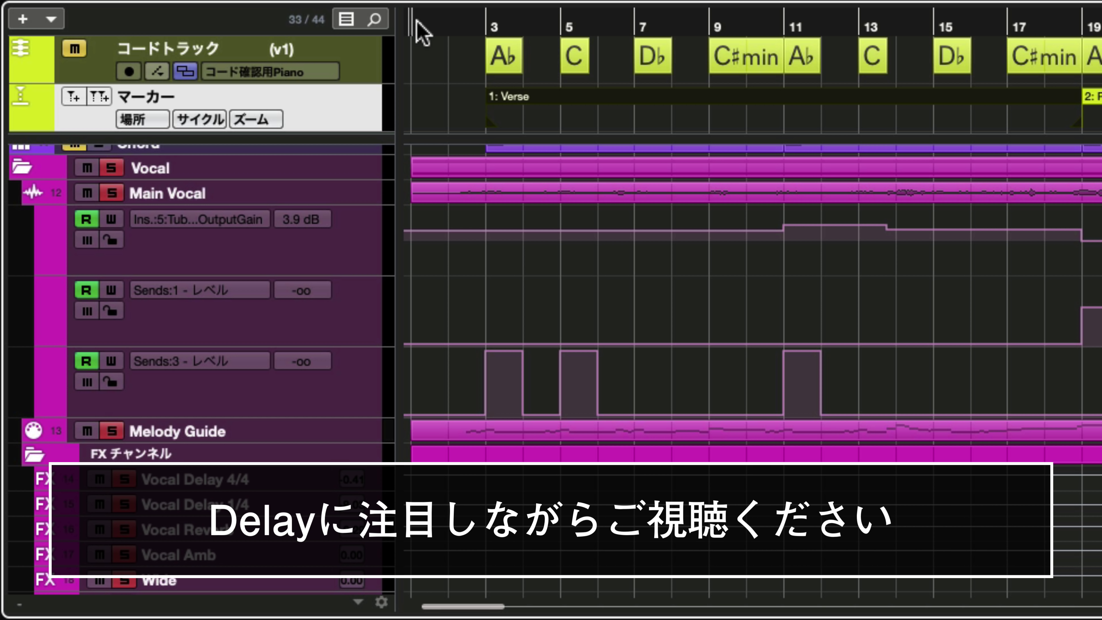
- Play back the soloed vocal tracks through the Verse section to listen to the delay effect
key(space)
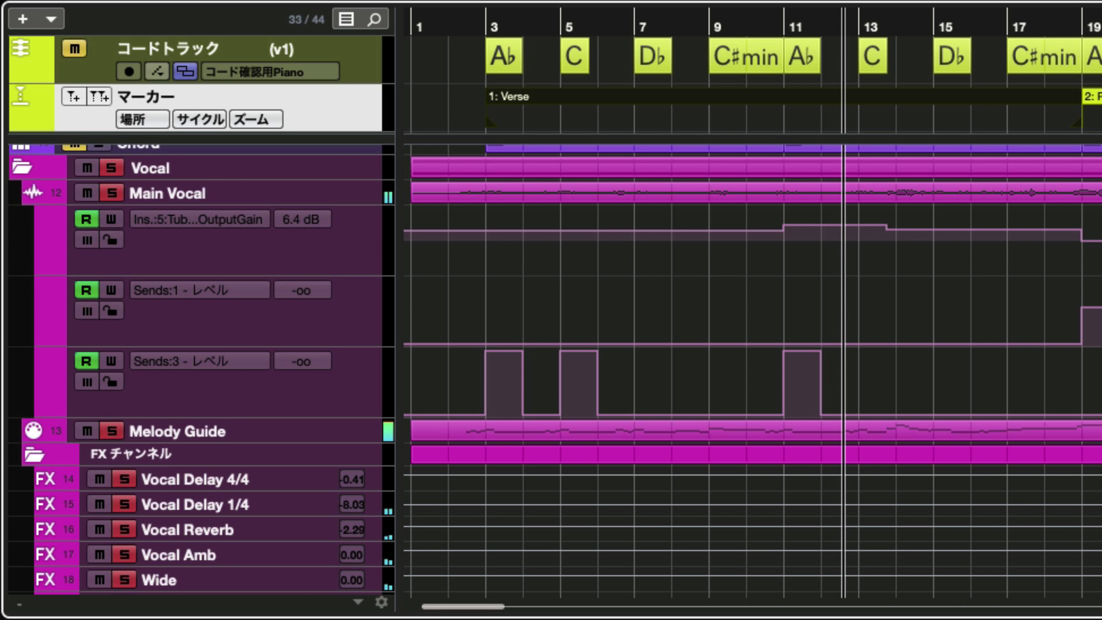
key(space)
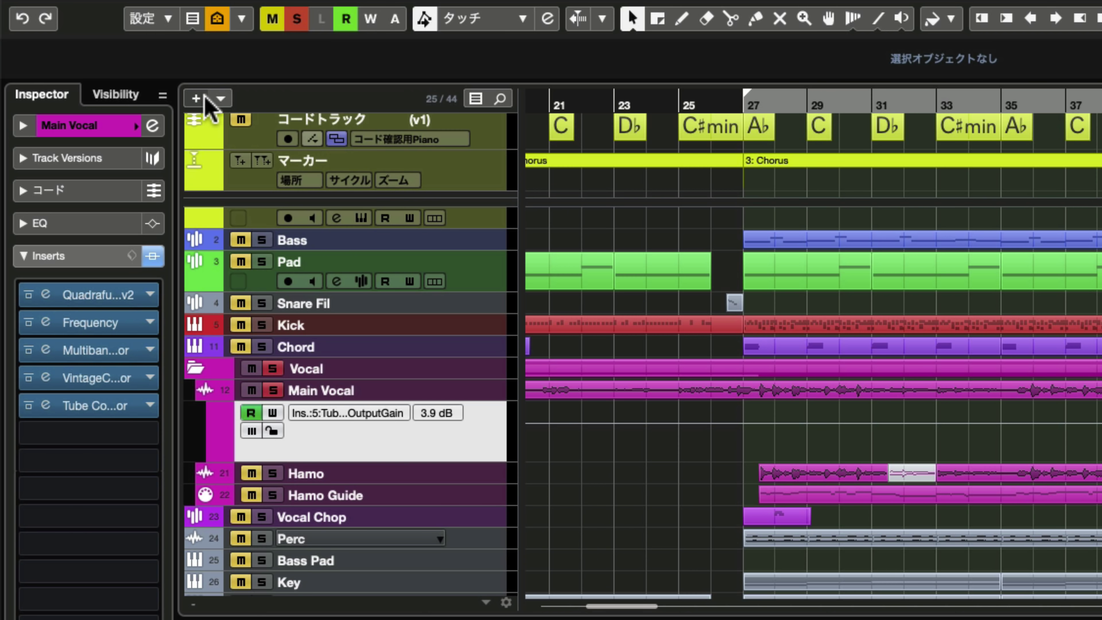
- Add one stereo effect channel track with VST Amp Rack, output to Stereo Out and created inside the folder
click(204, 102)
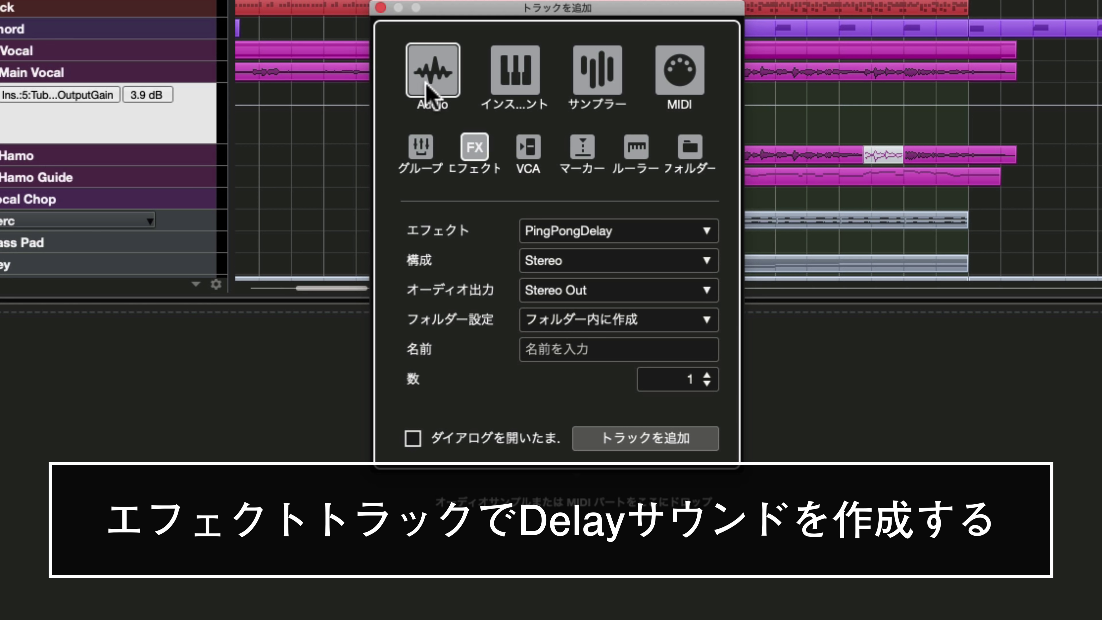
click(477, 152)
click(591, 231)
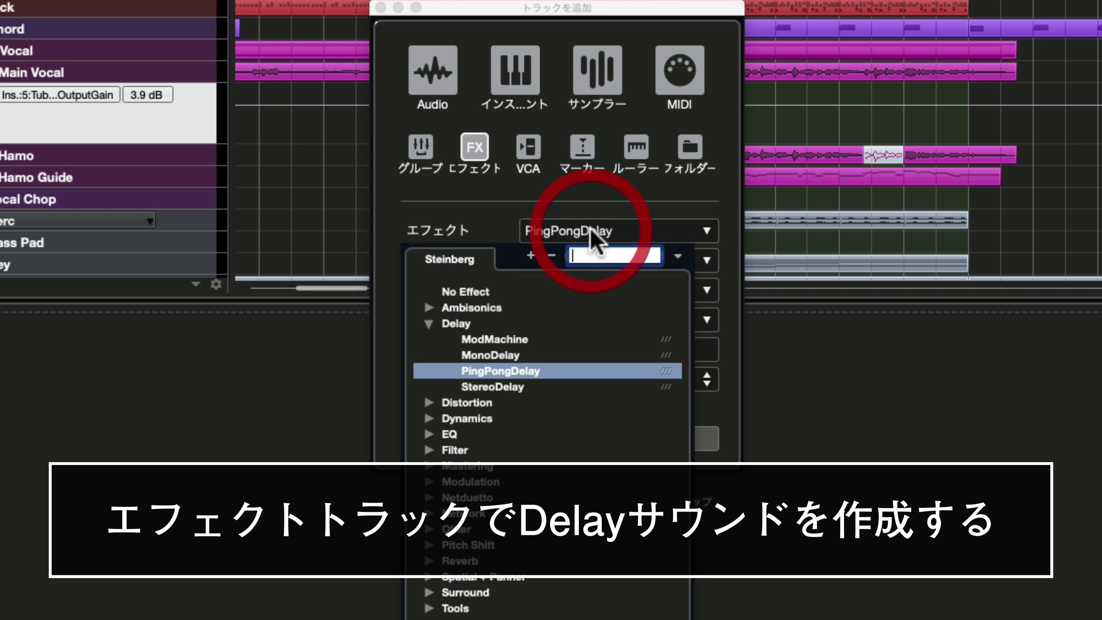
text(vst)
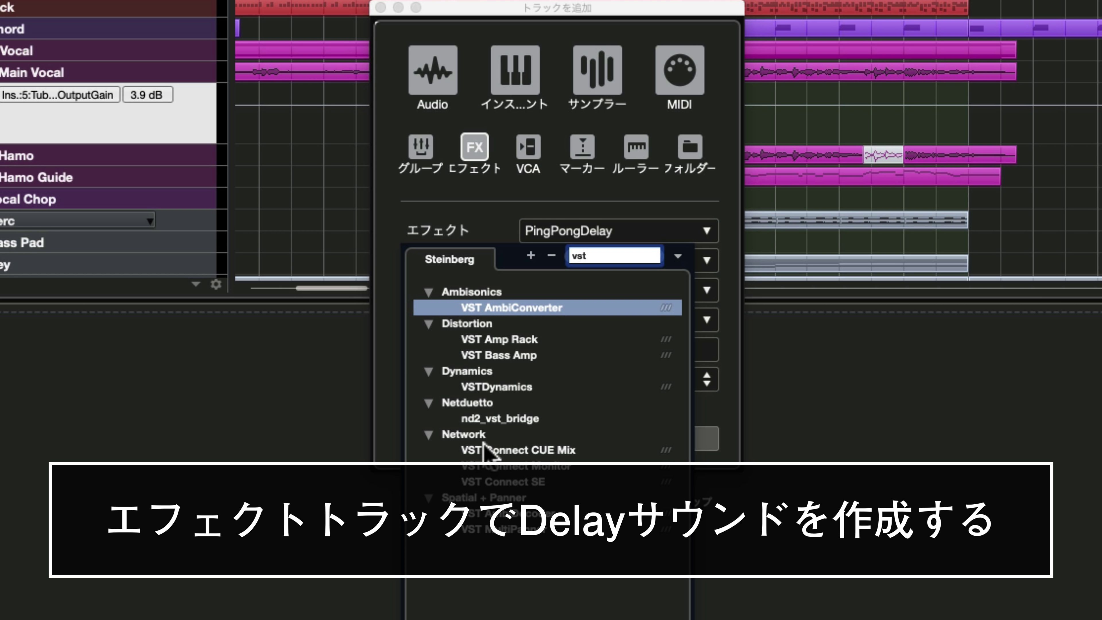
click(500, 339)
click(624, 443)
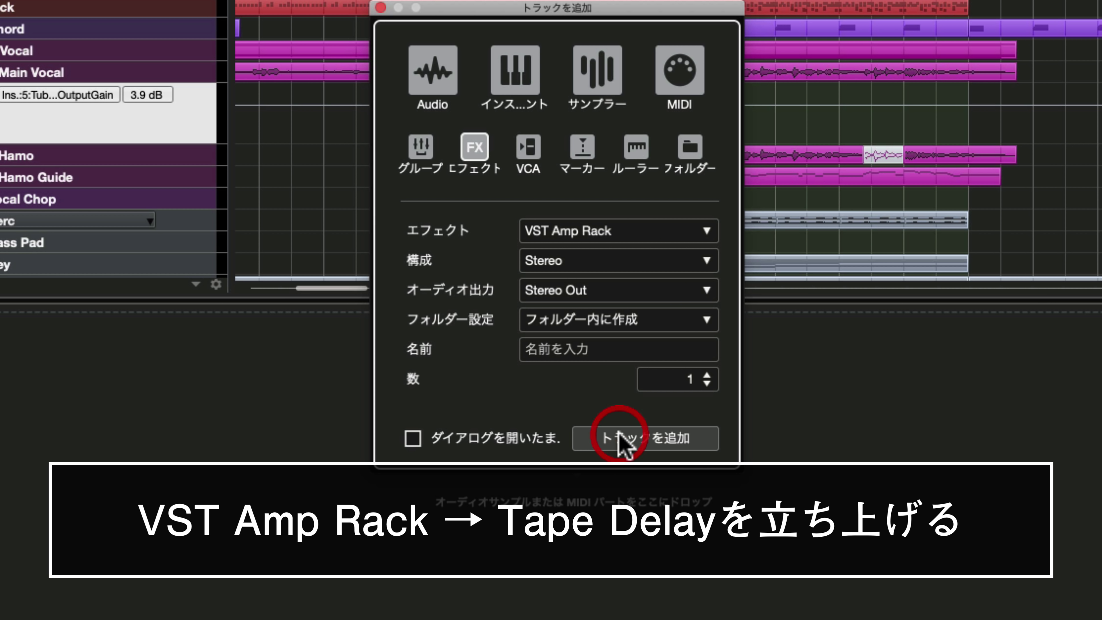
- Load Tape Delay as the amp rack's pre-effect and set the amplifier to No Amplifier
click(509, 308)
click(559, 322)
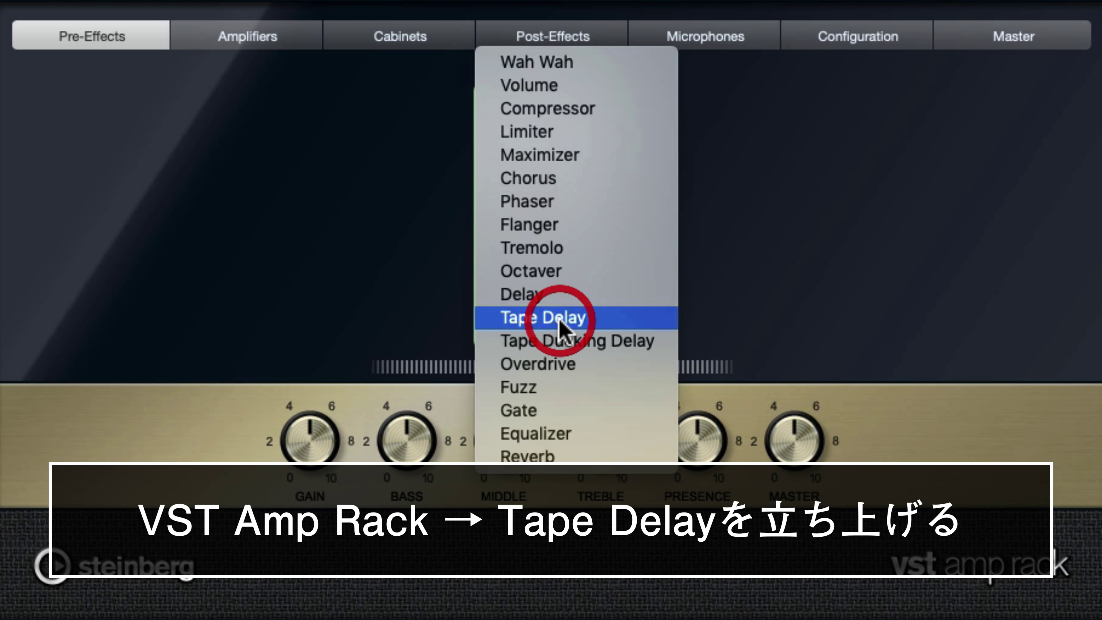
click(549, 284)
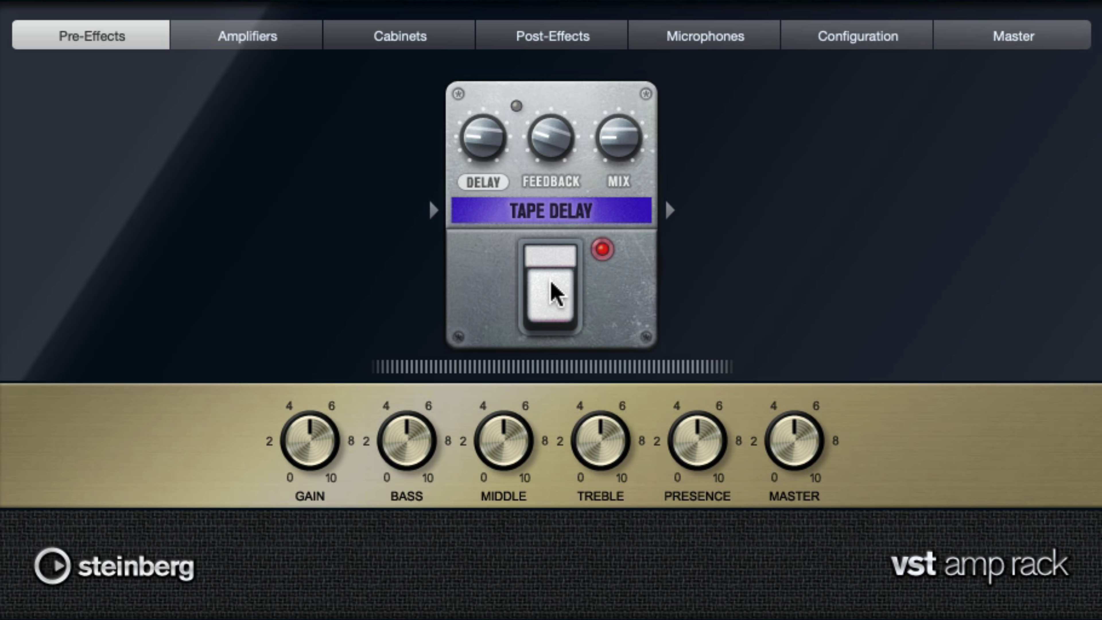
click(253, 31)
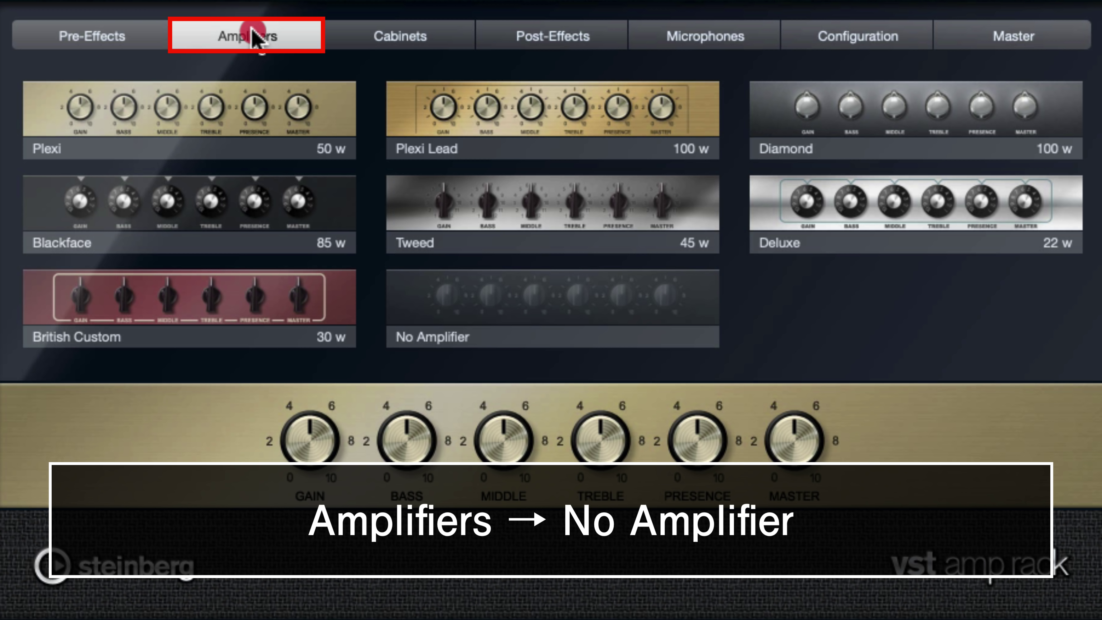
click(555, 291)
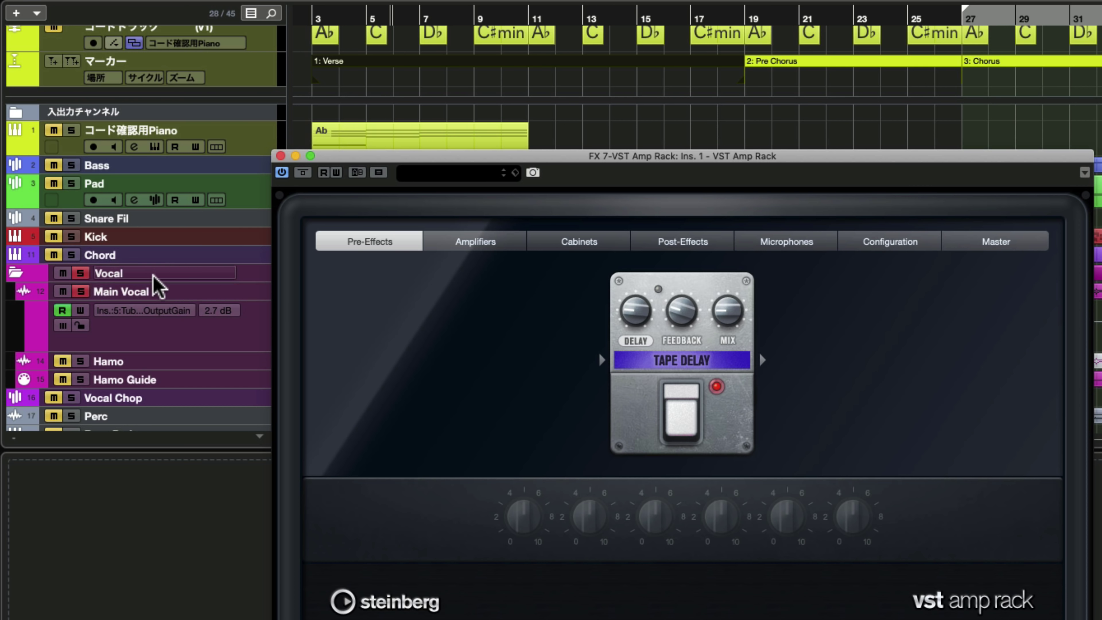
- Send the Main Vocal track to the FX 7-VST Amp Rack channel with a send level of about -0.79
click(152, 291)
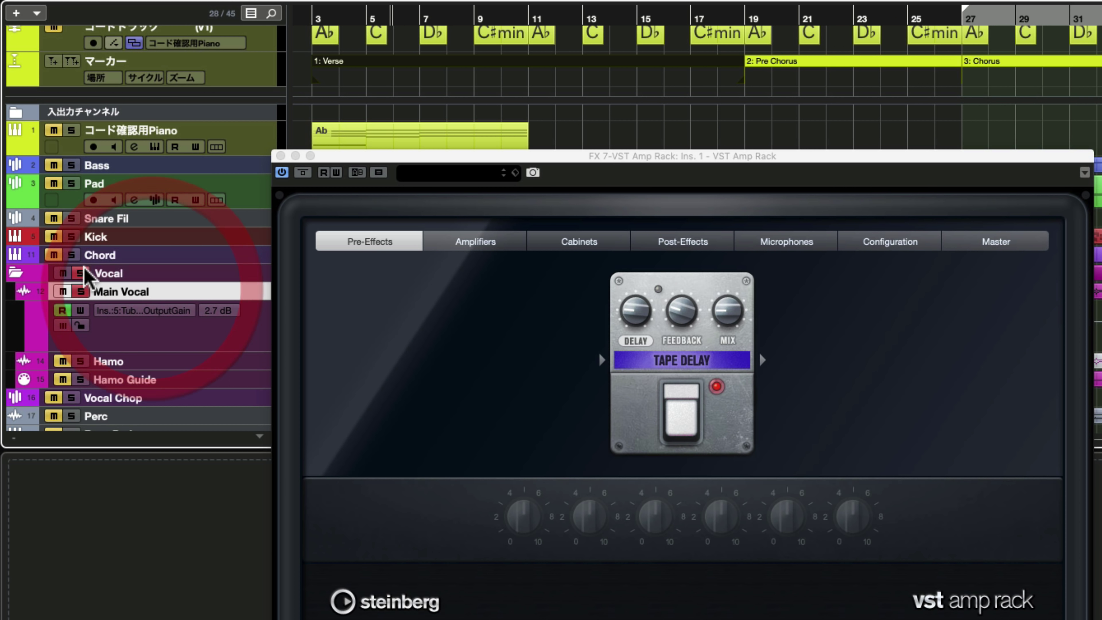
click(0, 204)
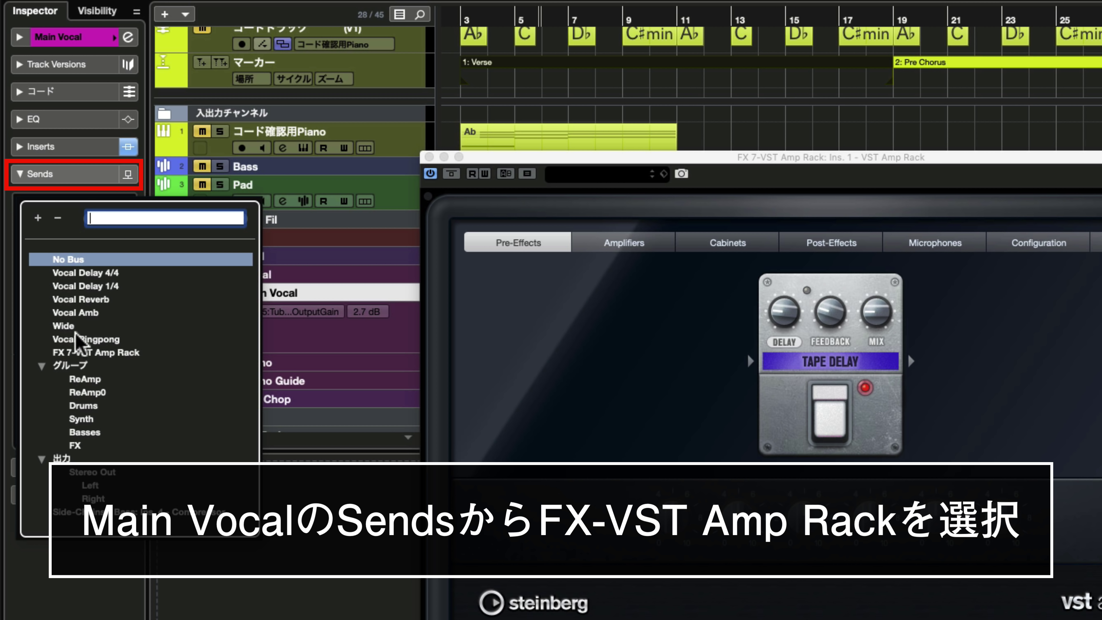
click(80, 352)
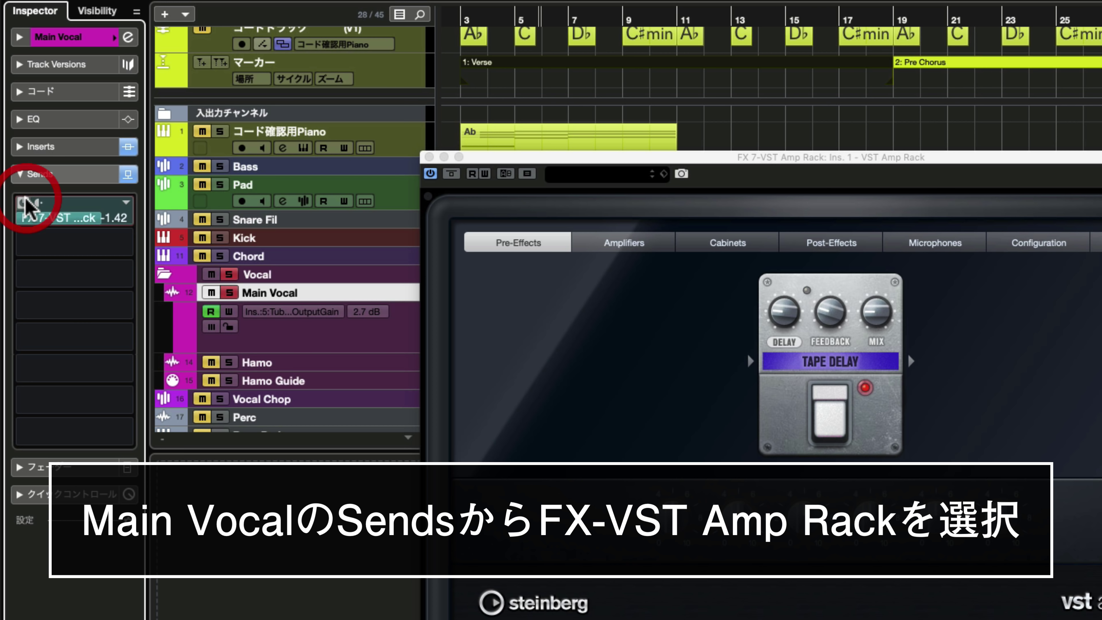
click(89, 217)
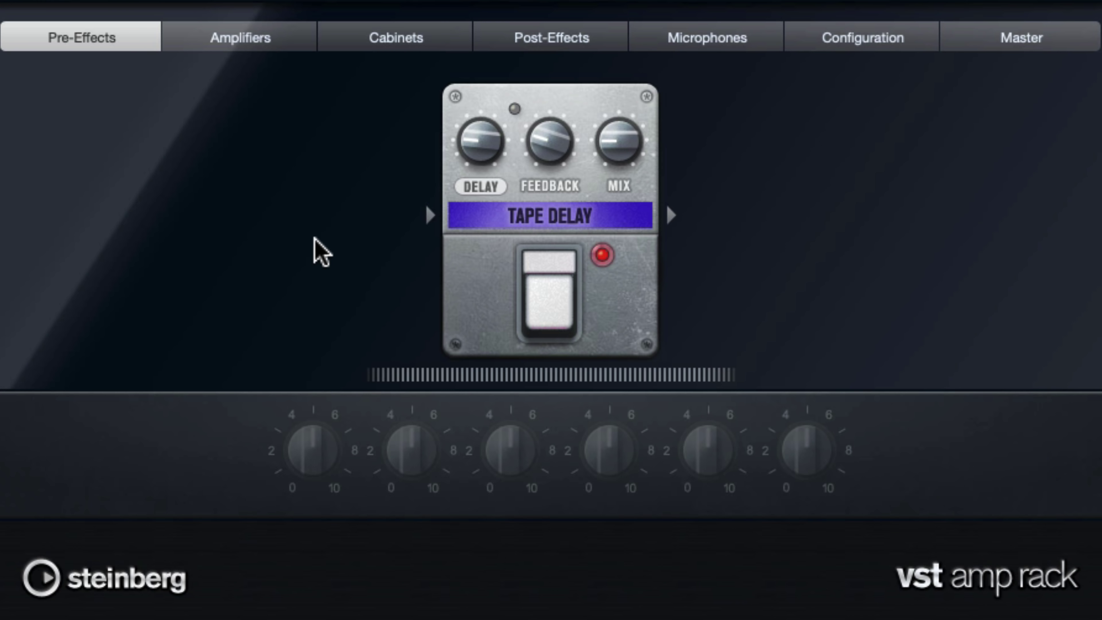
- Sync the Tape Delay to the project tempo and adjust its delay time
click(514, 108)
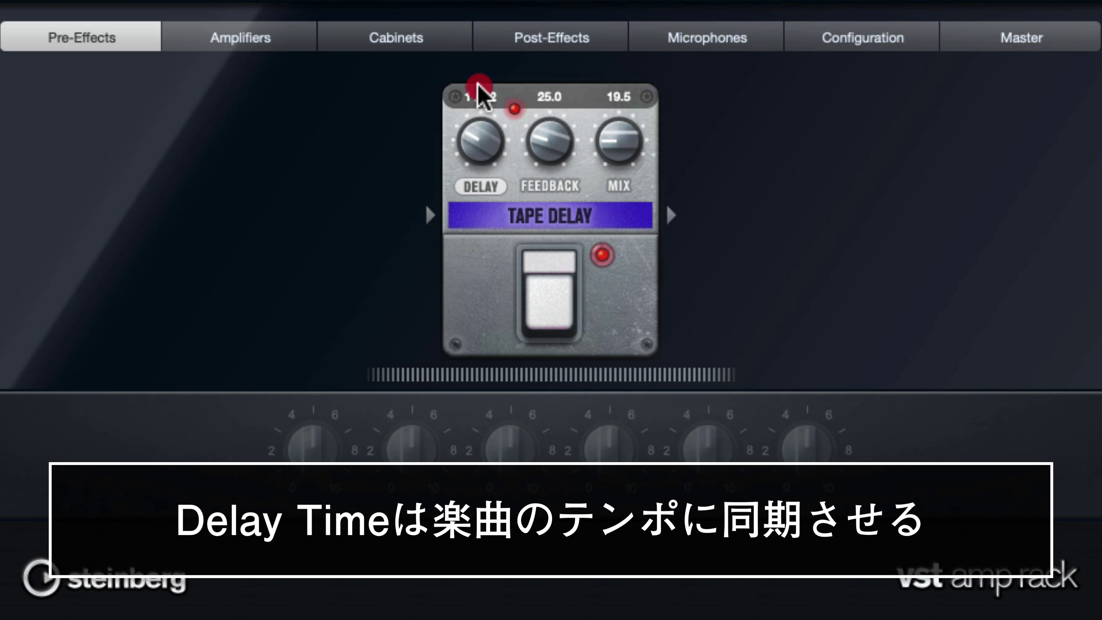
drag(475, 92, 455, 108)
drag(477, 156, 479, 150)
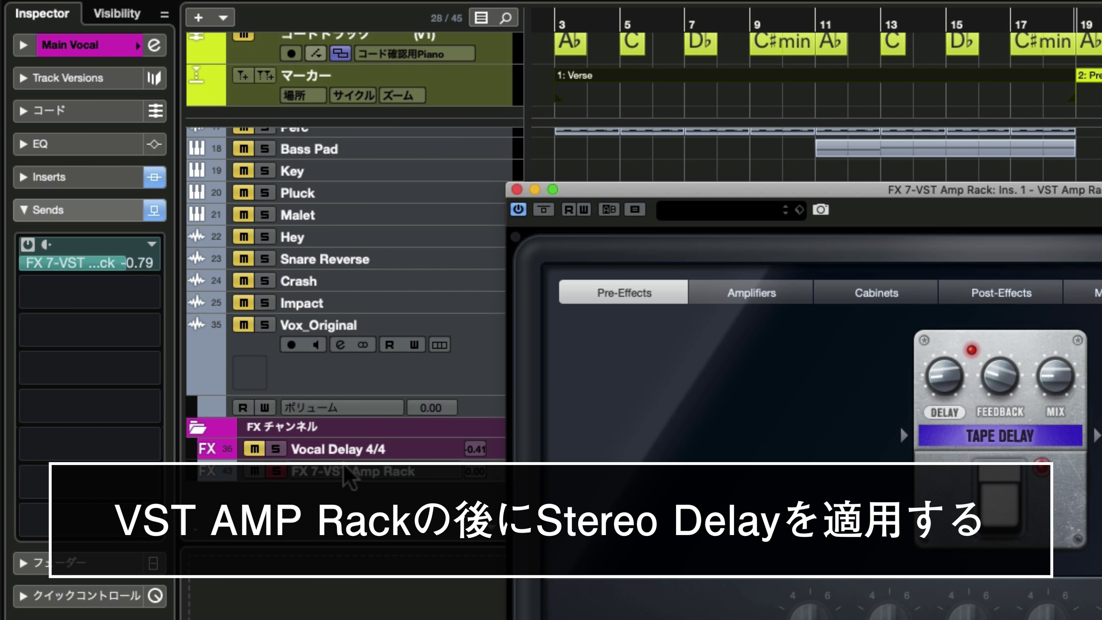
- Insert StereoDelay after VST Amp Rack on the FX 7-VST Amp Rack channel
click(338, 470)
click(122, 185)
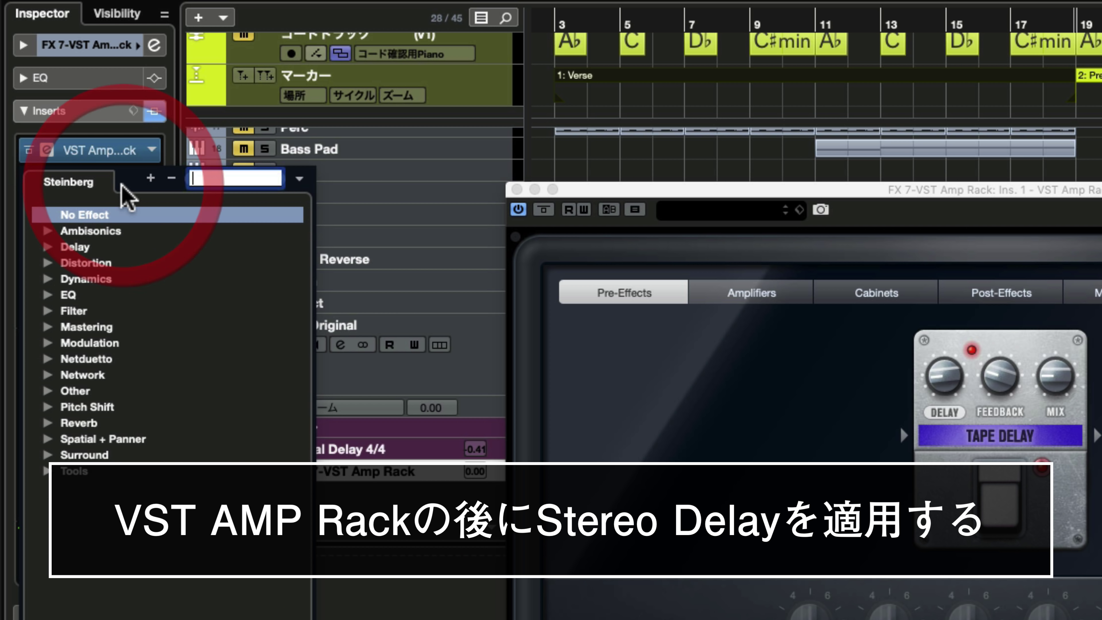
text(stereo)
key(Return)
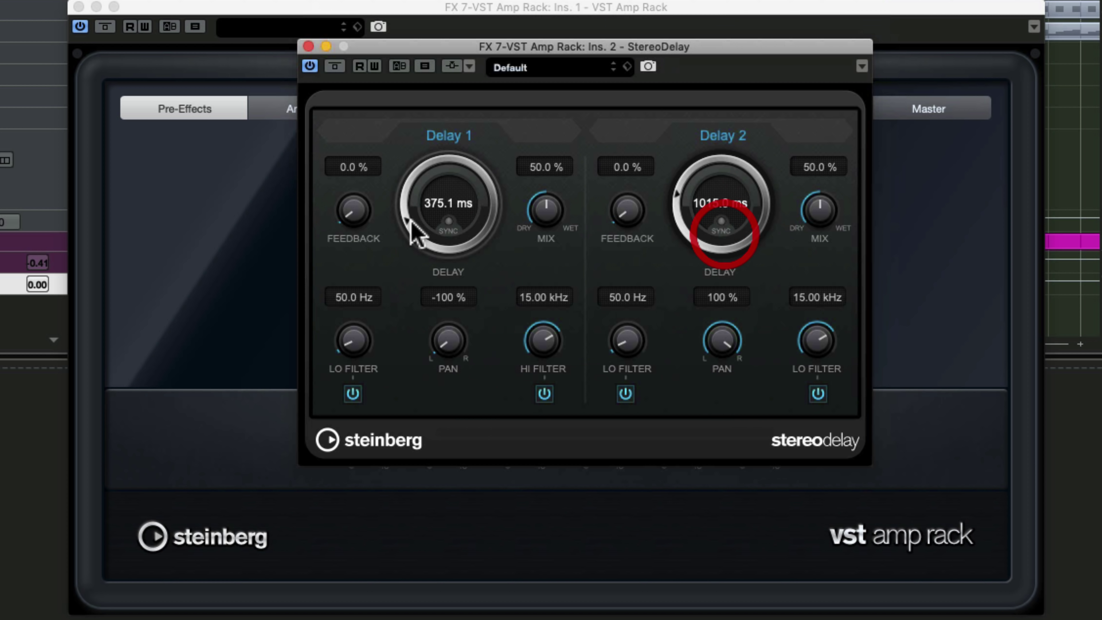
- Set the StereoDelay times to 25.1 ms for Delay 1 and 515.0 ms for Delay 2, both at 100% mix
drag(436, 205, 444, 242)
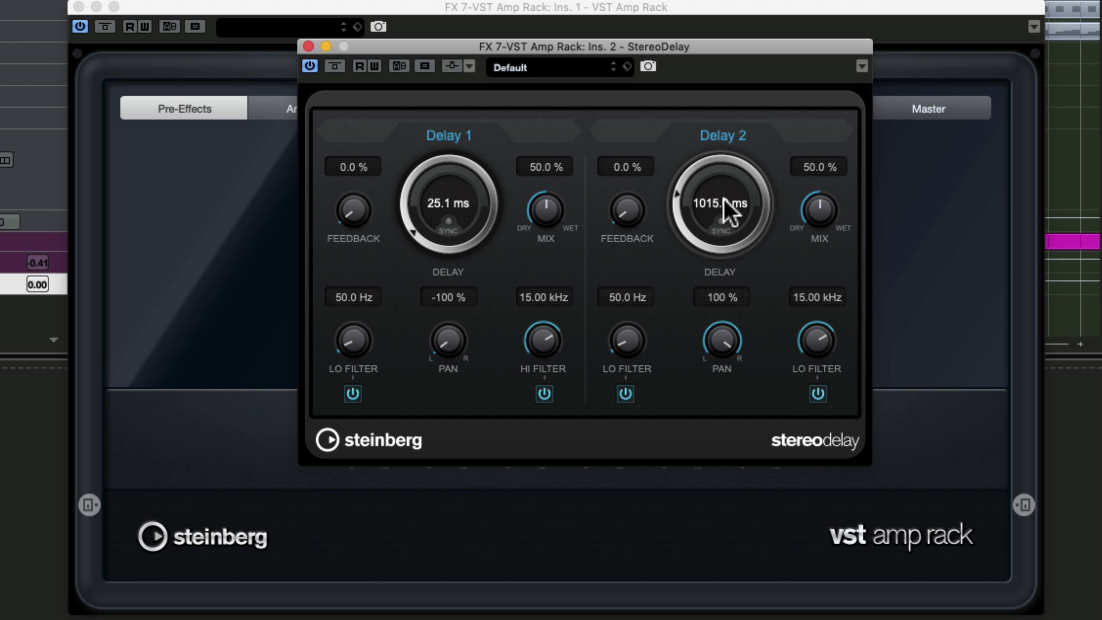
drag(728, 212, 729, 238)
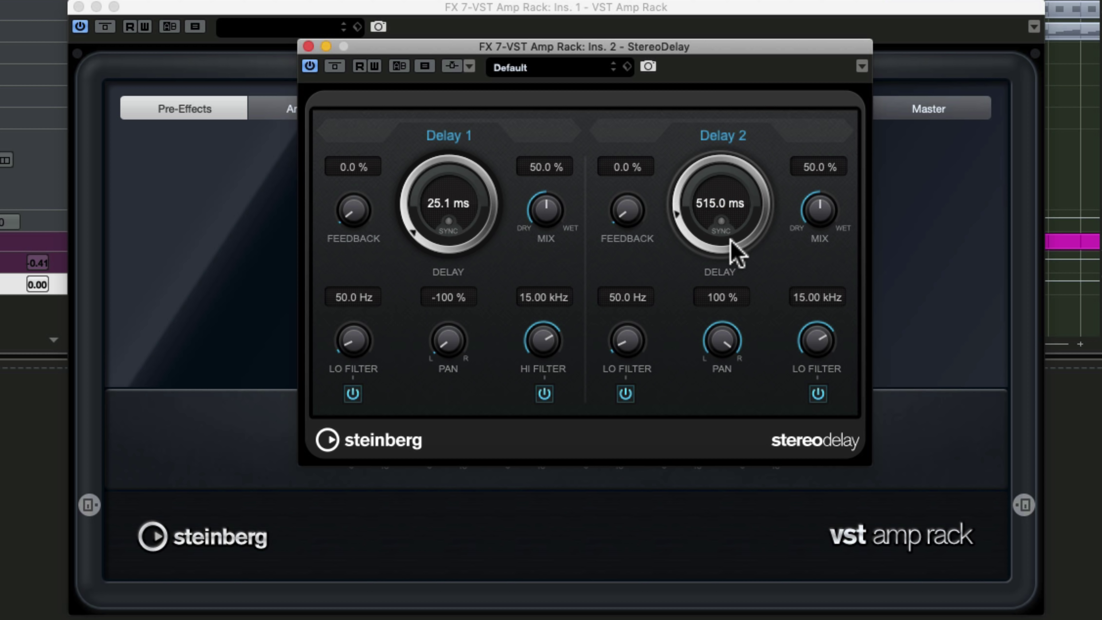
drag(541, 217, 531, 86)
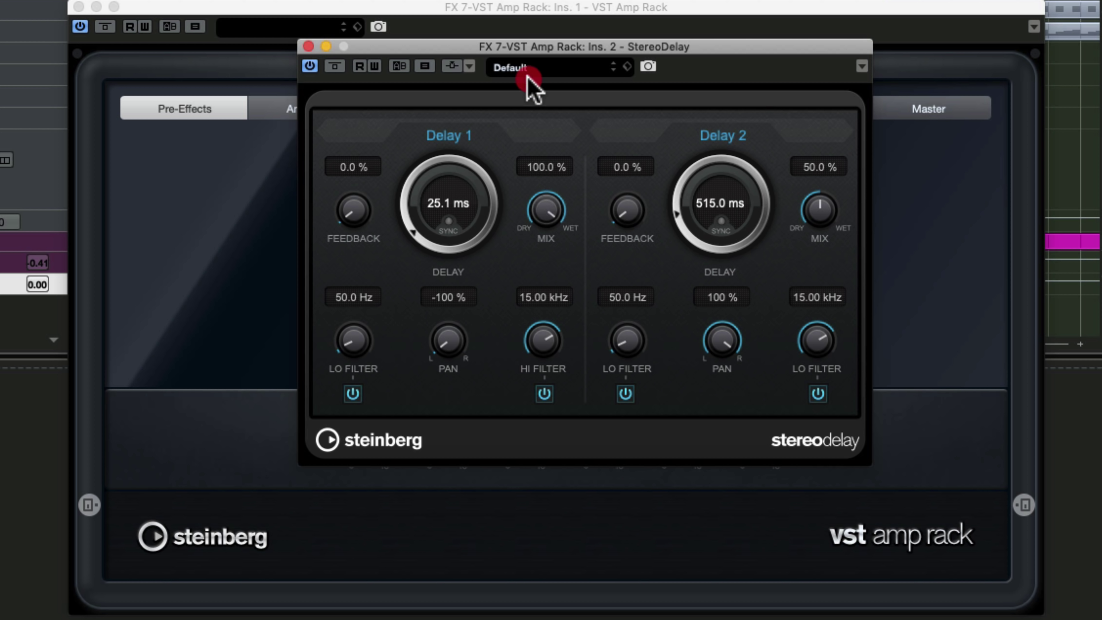
drag(824, 214, 792, 106)
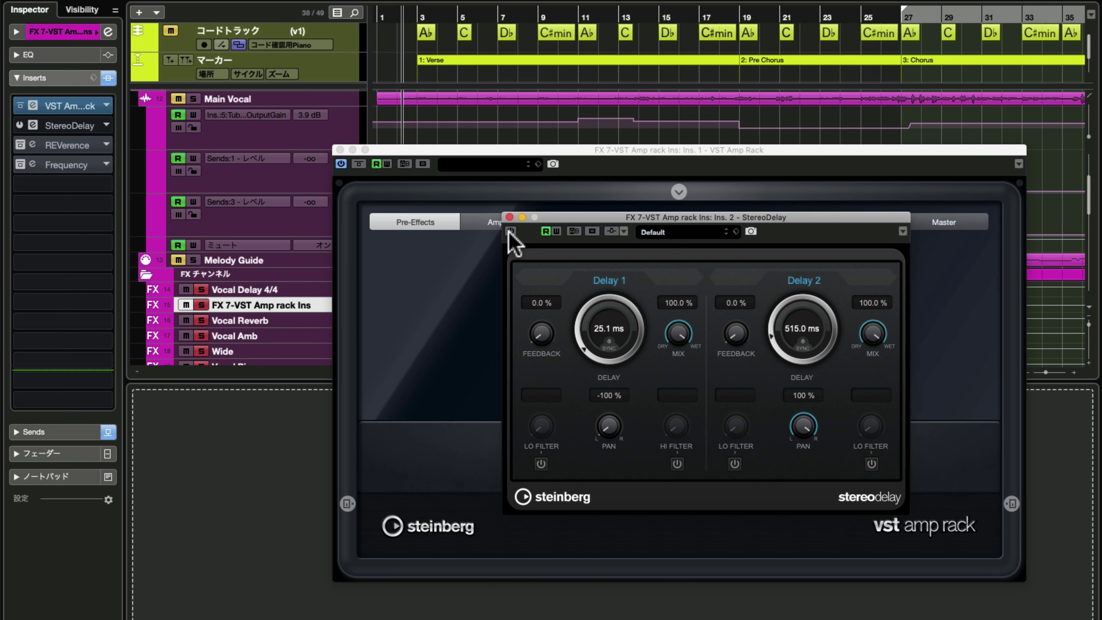
- Compare the vocal playback with StereoDelay bypassed and switched on
click(309, 66)
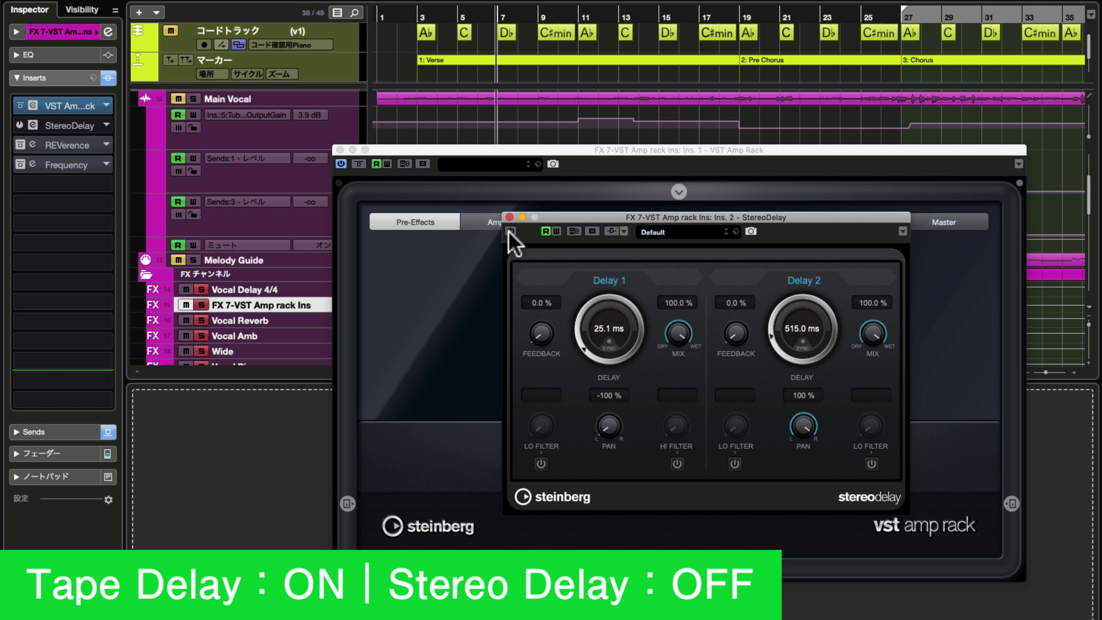
click(511, 231)
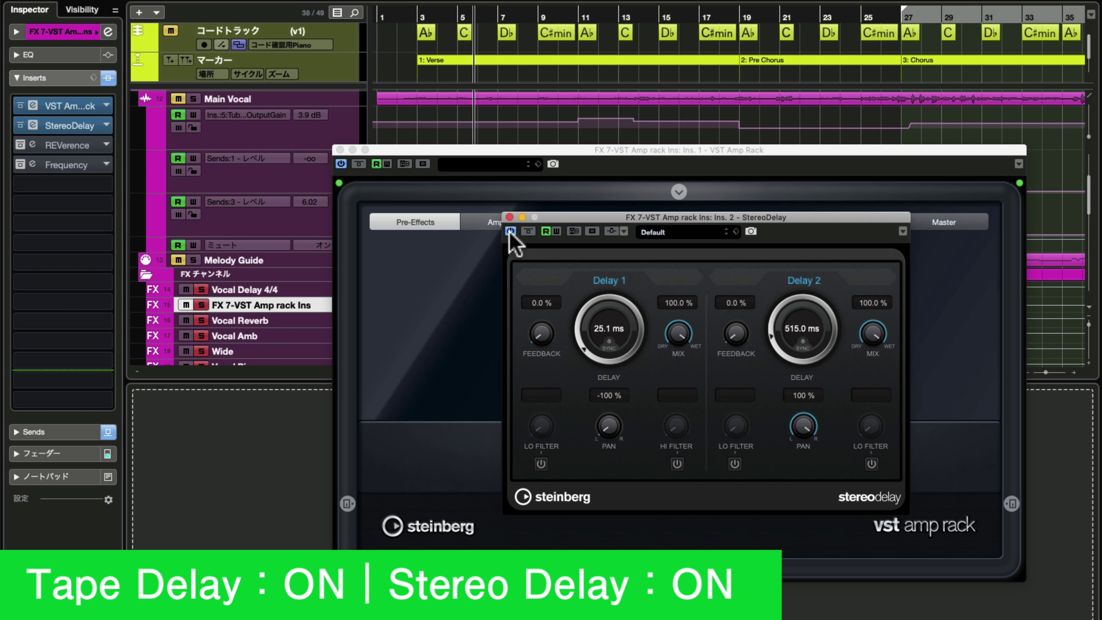
key(space)
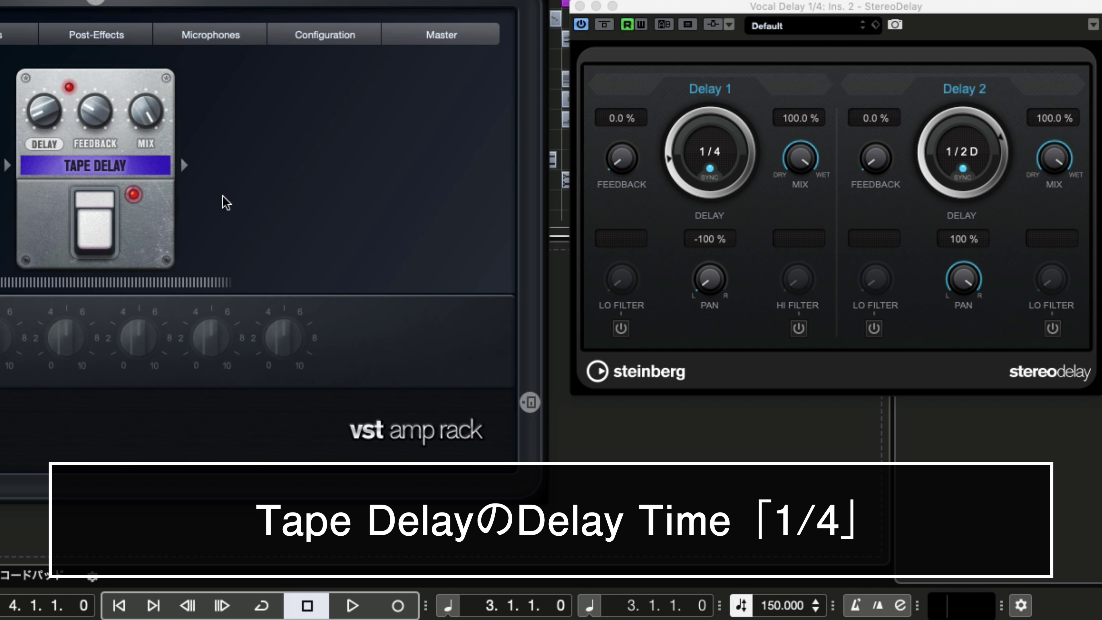
- Turn the Tape Delay's feedback down to 0% and audition the vocal from bar 3
mouse_move(45, 106)
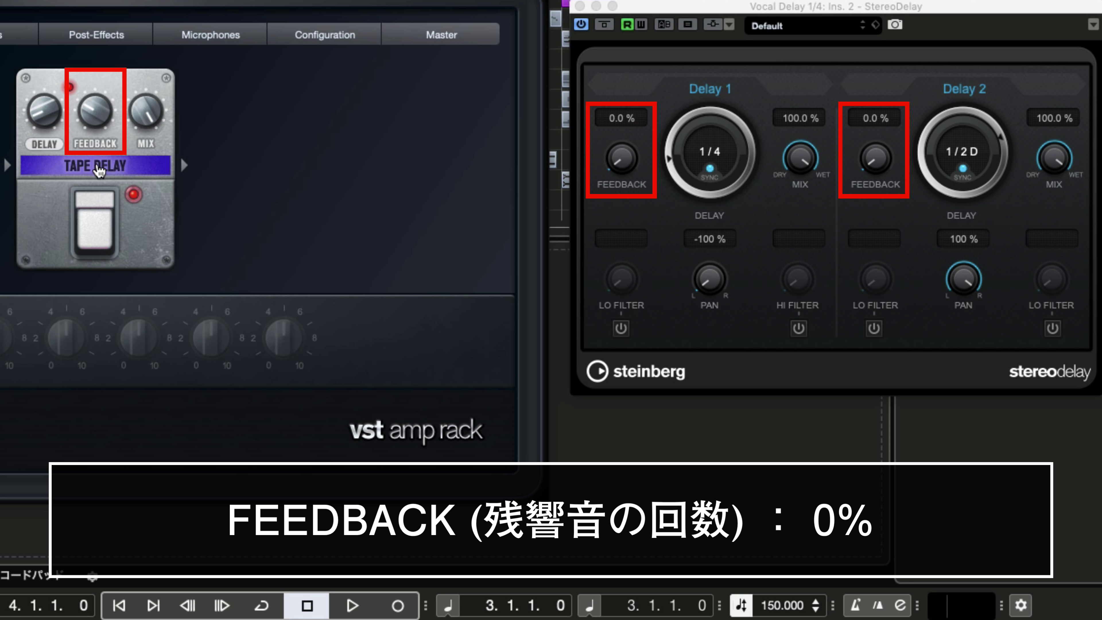
drag(95, 111, 100, 219)
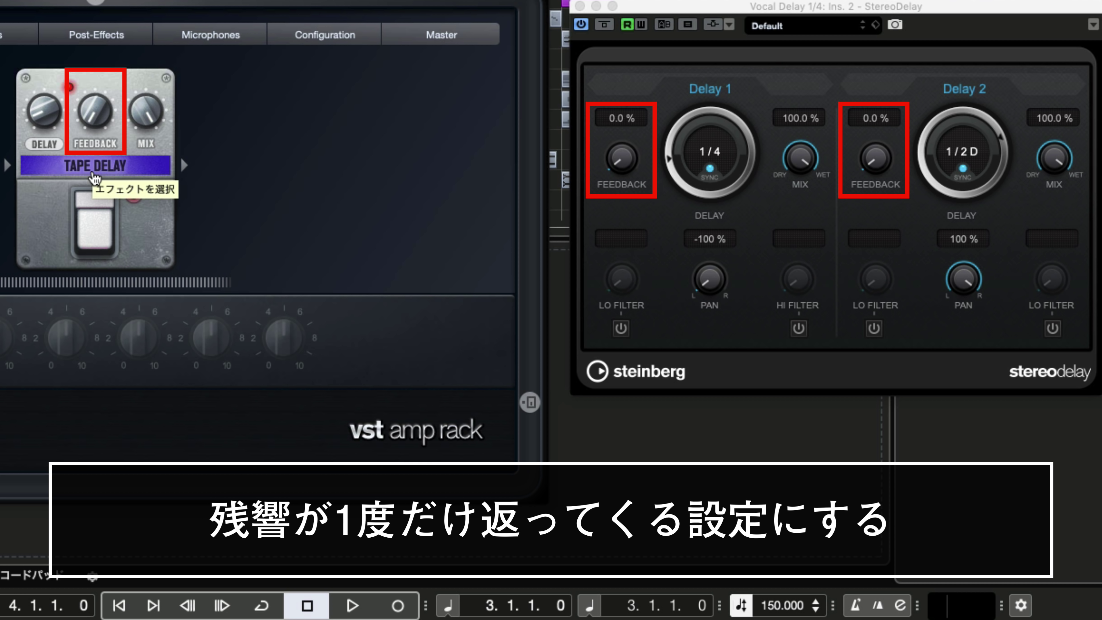
mouse_move(145, 107)
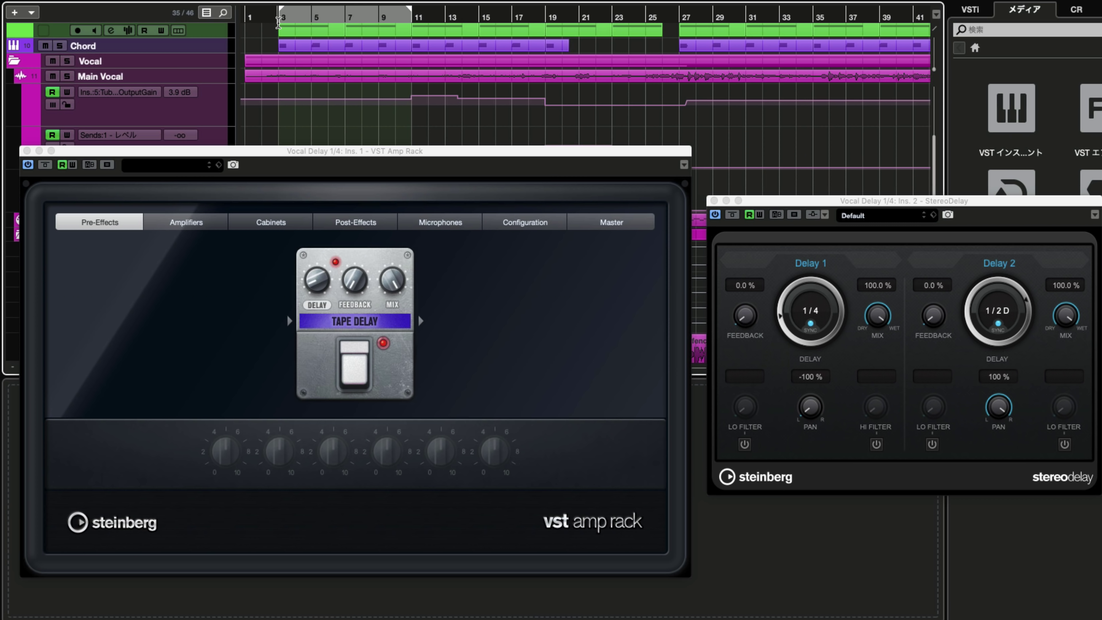
click(281, 21)
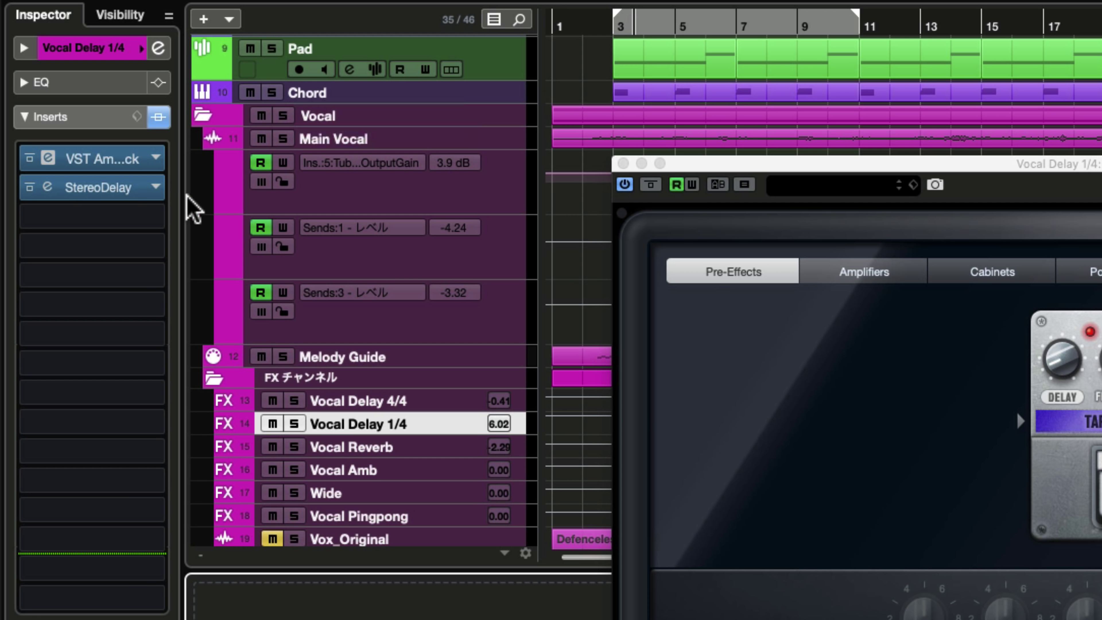
- Insert the REVerence reverb after StereoDelay on the Vocal Delay 1/4 channel
click(161, 216)
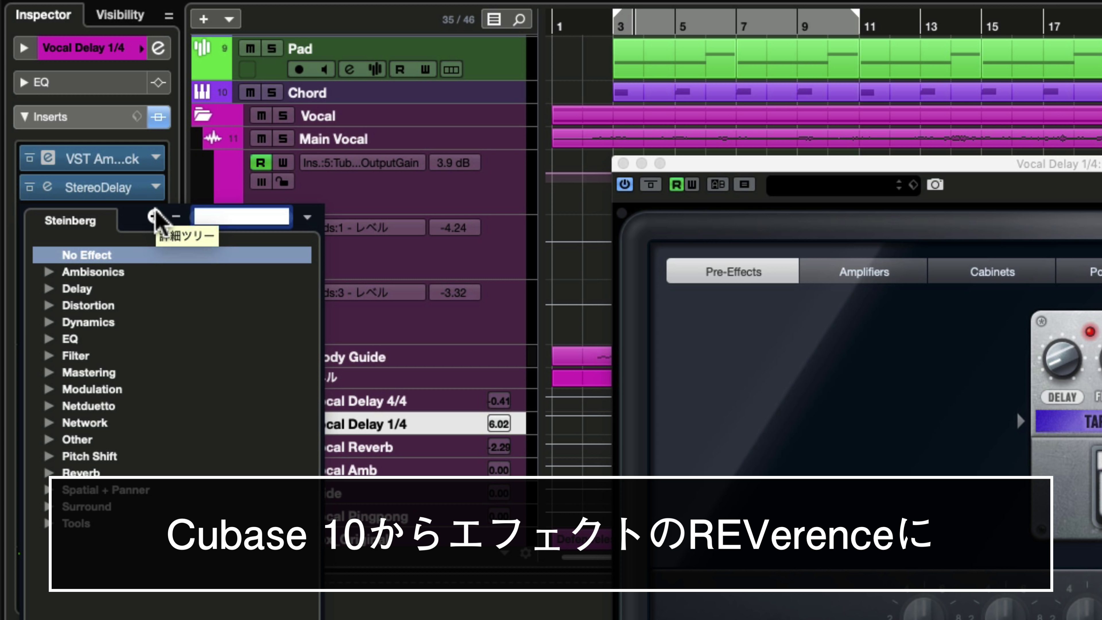
text(rev)
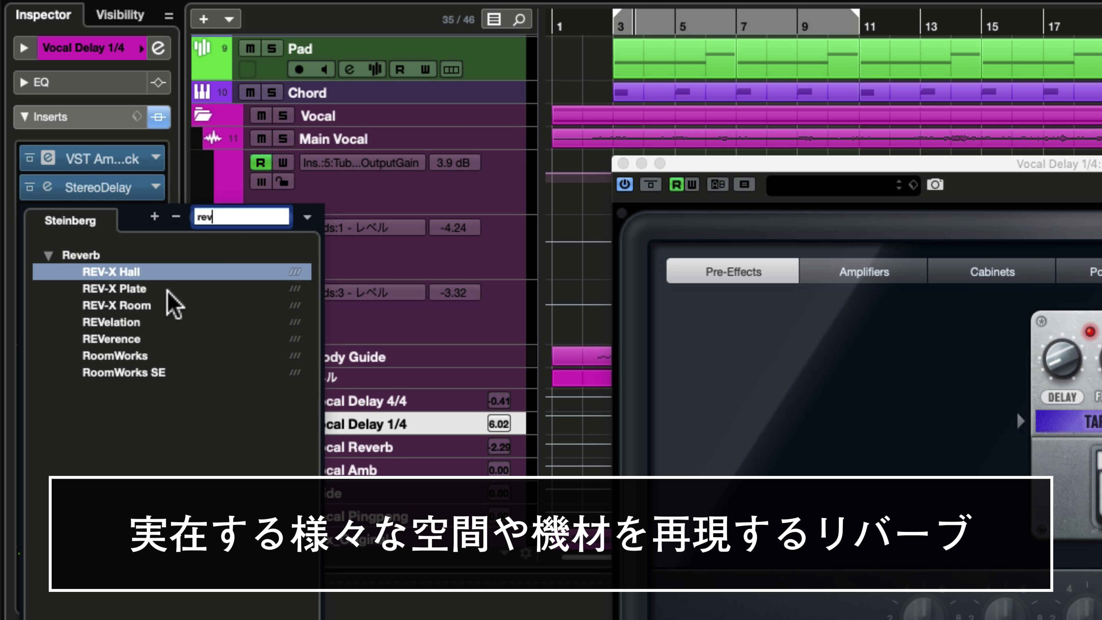
click(128, 338)
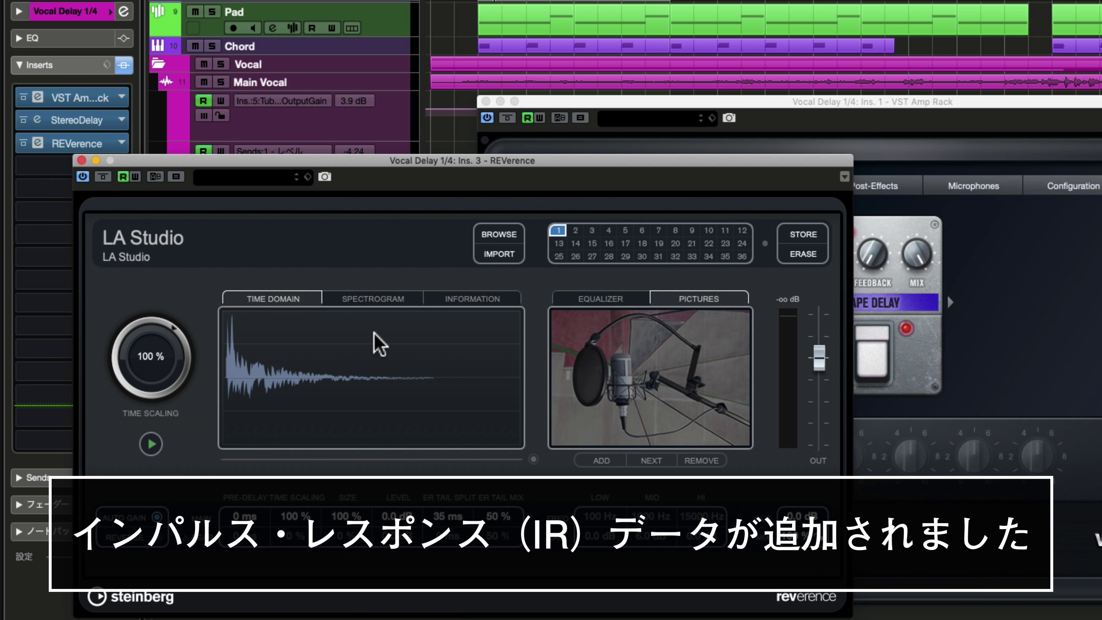
- Load the Spring Orange Vocals preset in REVerence and play back the result
click(239, 177)
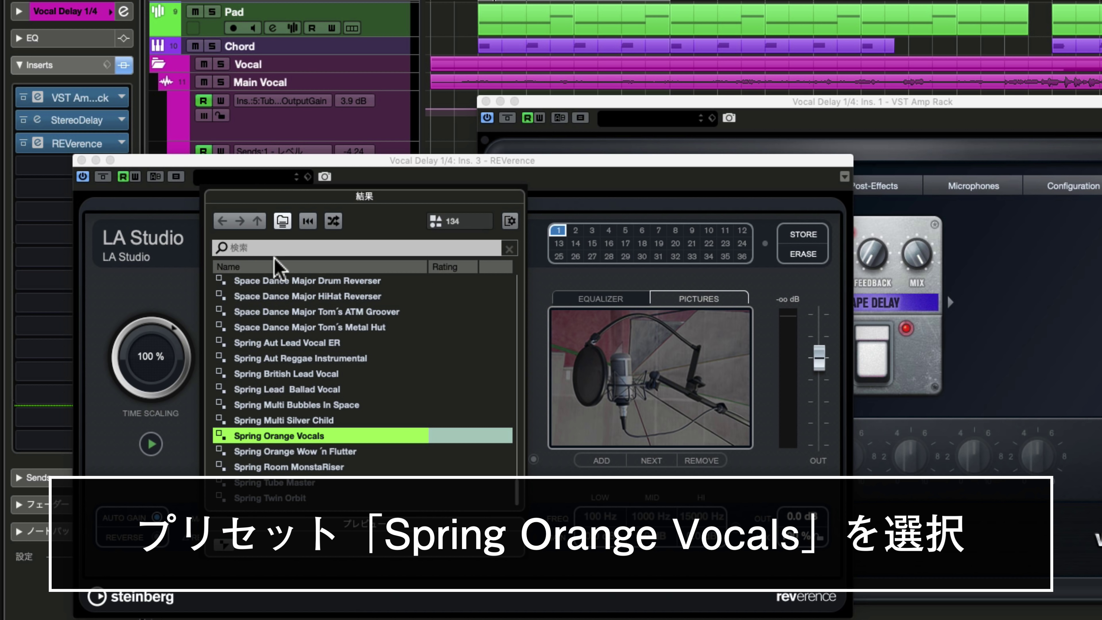
double_click(269, 437)
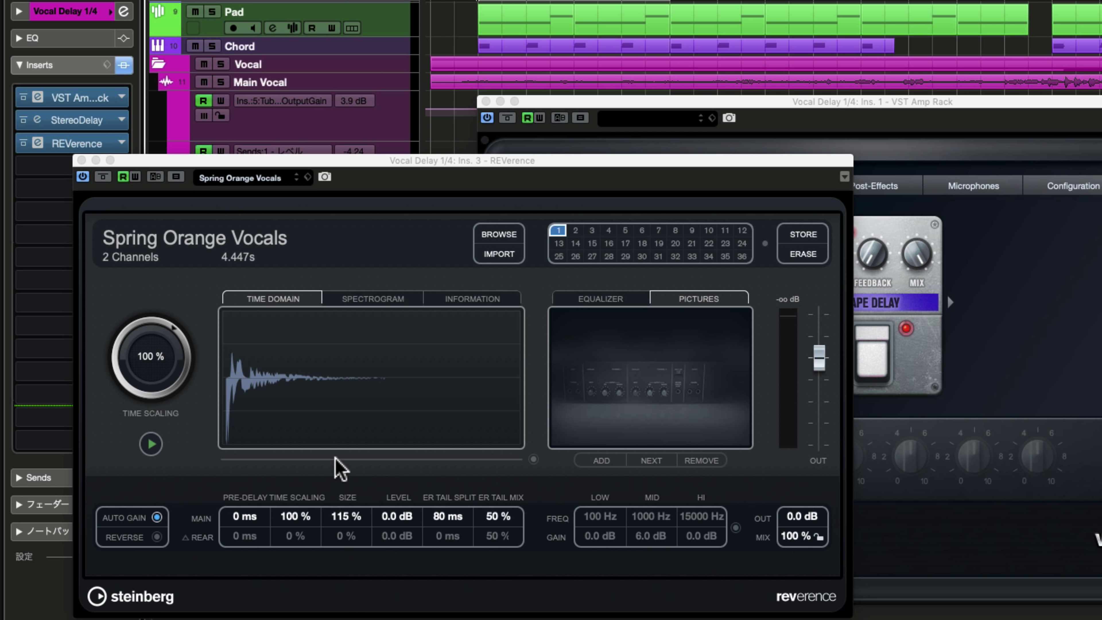
key(space)
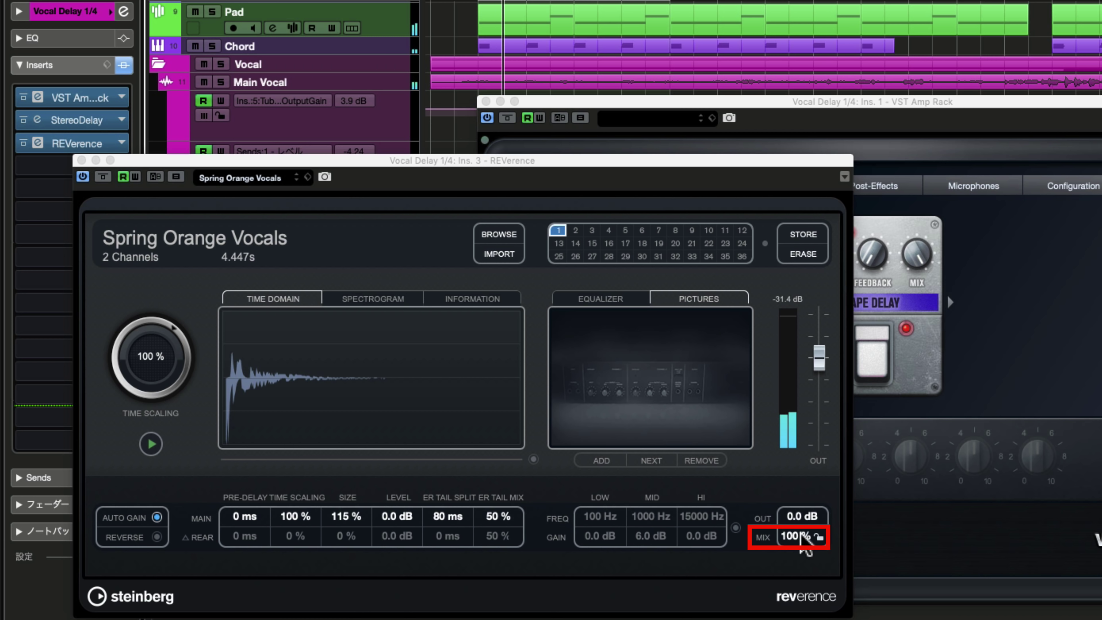
- Lower REVerence's mix on the Vocal Delay 1/4 channel to 57% while listening to the vocal
click(795, 537)
drag(795, 537, 779, 619)
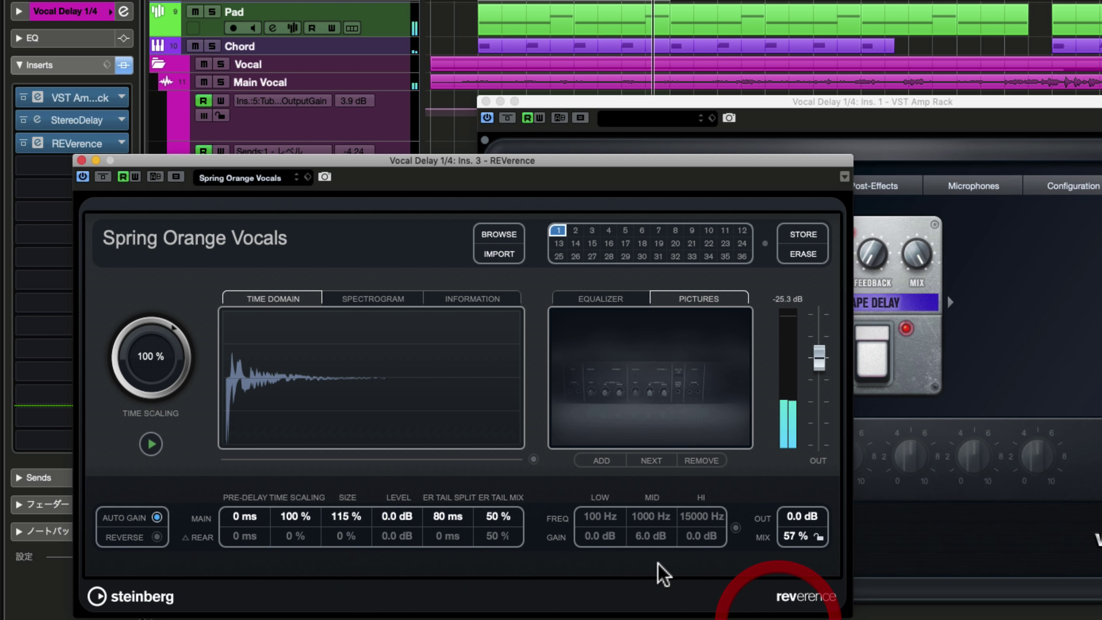
click(653, 580)
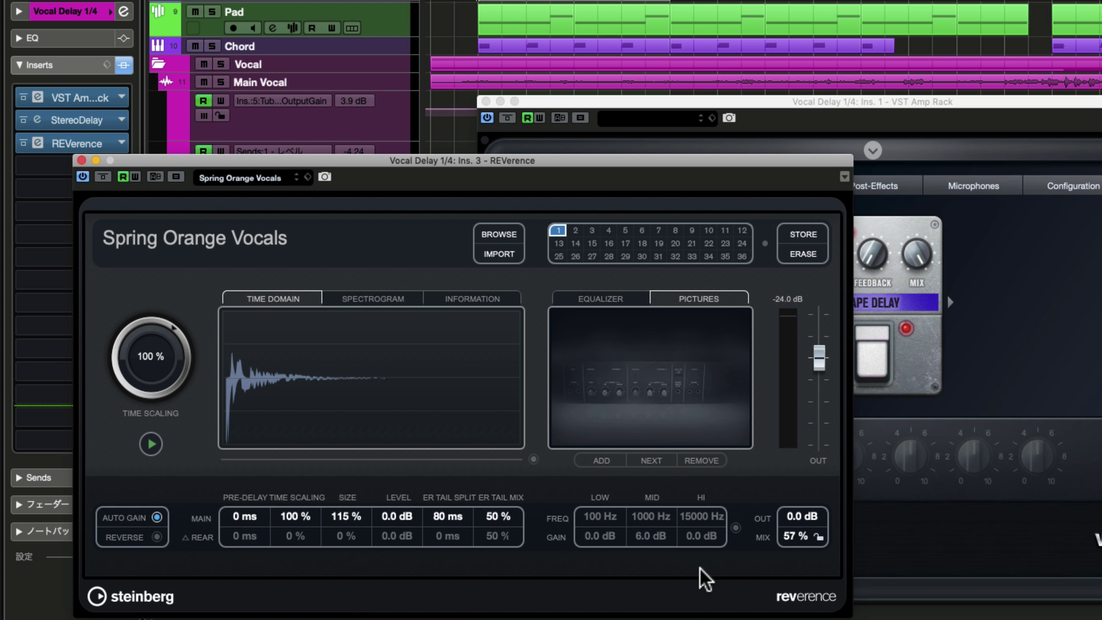
- Enable REVerence's EQ, set the low band to 162 Hz at -6.2 dB, and lower the high band's frequency to 10390 Hz and its gain
click(736, 527)
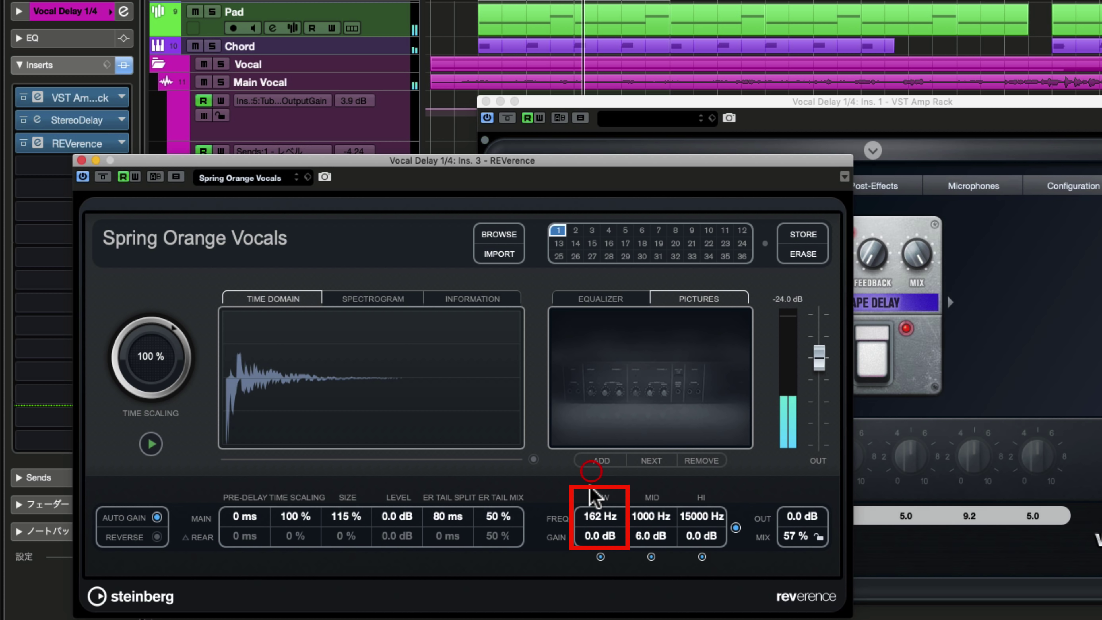
drag(600, 535, 599, 608)
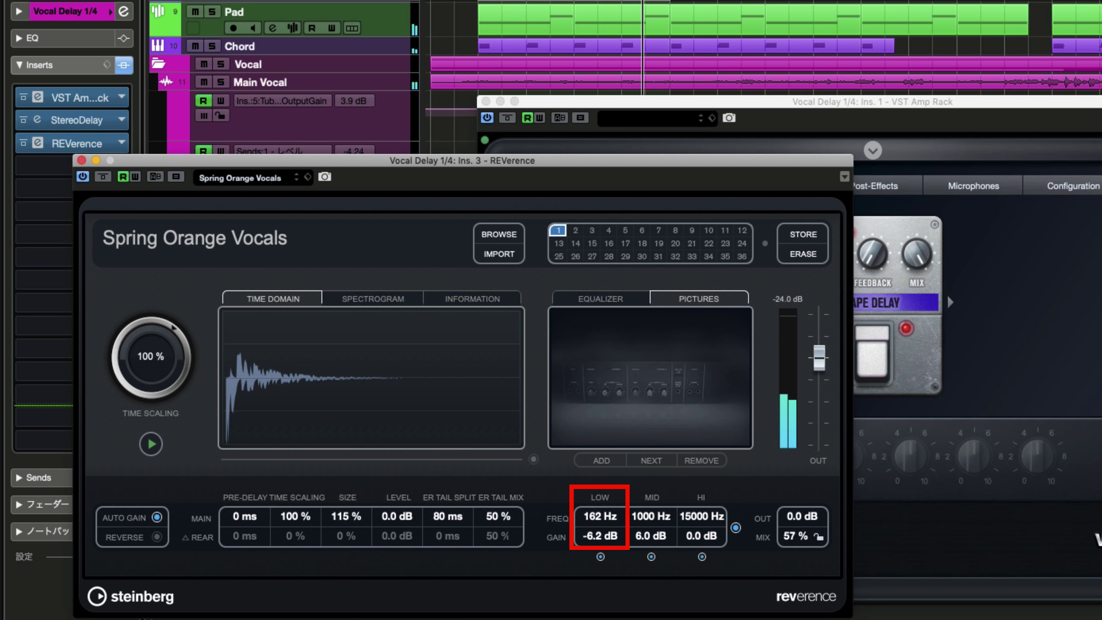
drag(696, 521, 685, 599)
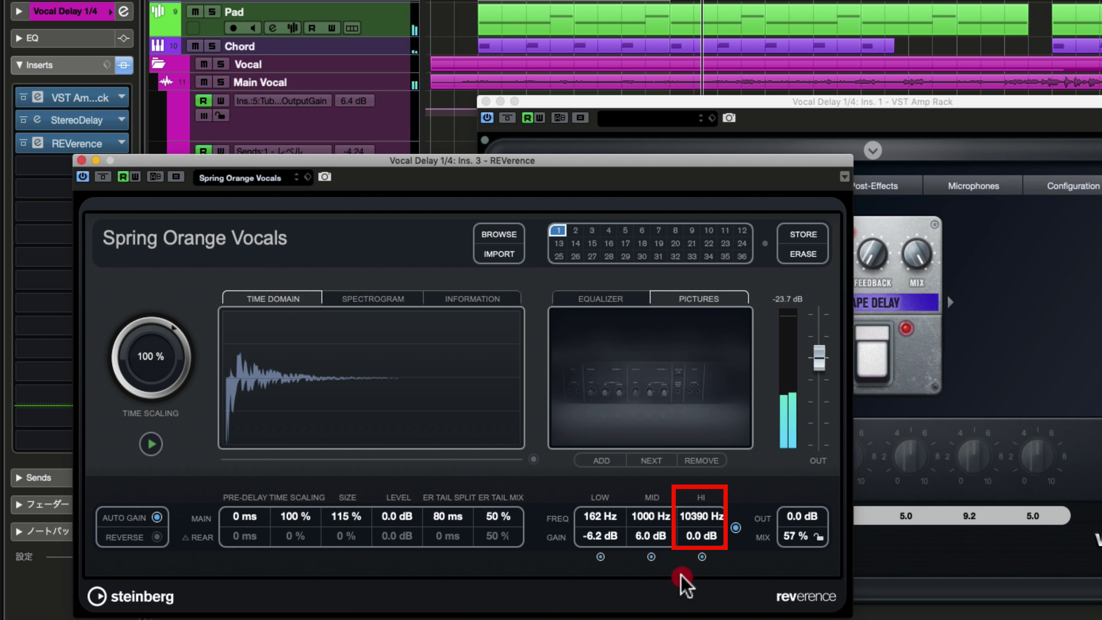
drag(688, 547, 690, 550)
drag(695, 595, 696, 616)
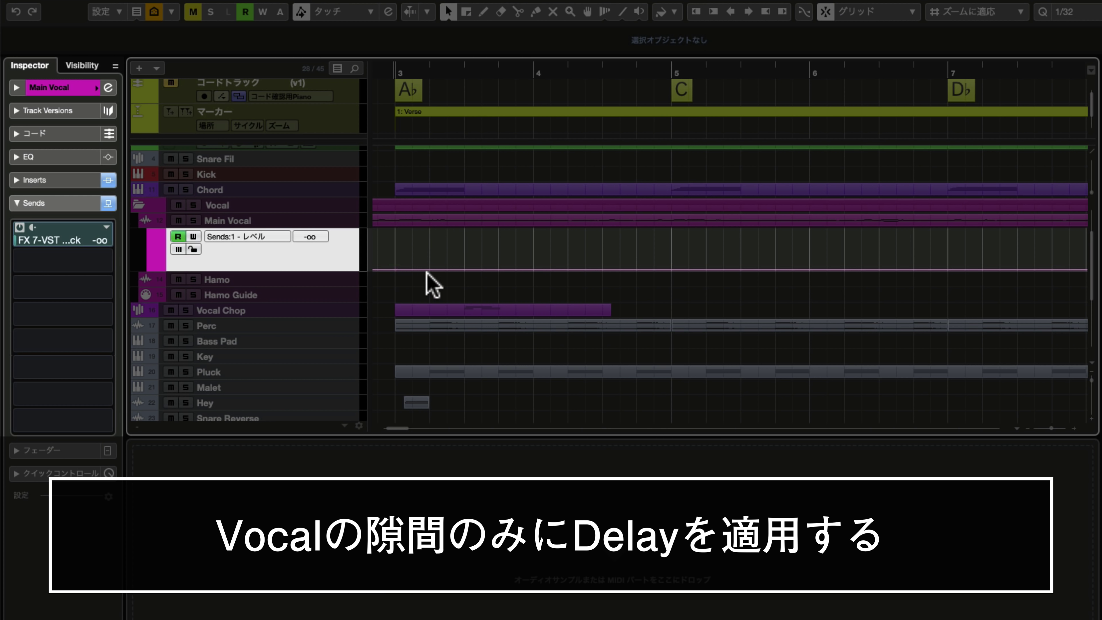
- Automate Main Vocal's send 1 level so it is raised only from bar 3 to bar 4, and play back from bar 3
drag(412, 268, 393, 210)
click(521, 230)
drag(521, 230, 528, 293)
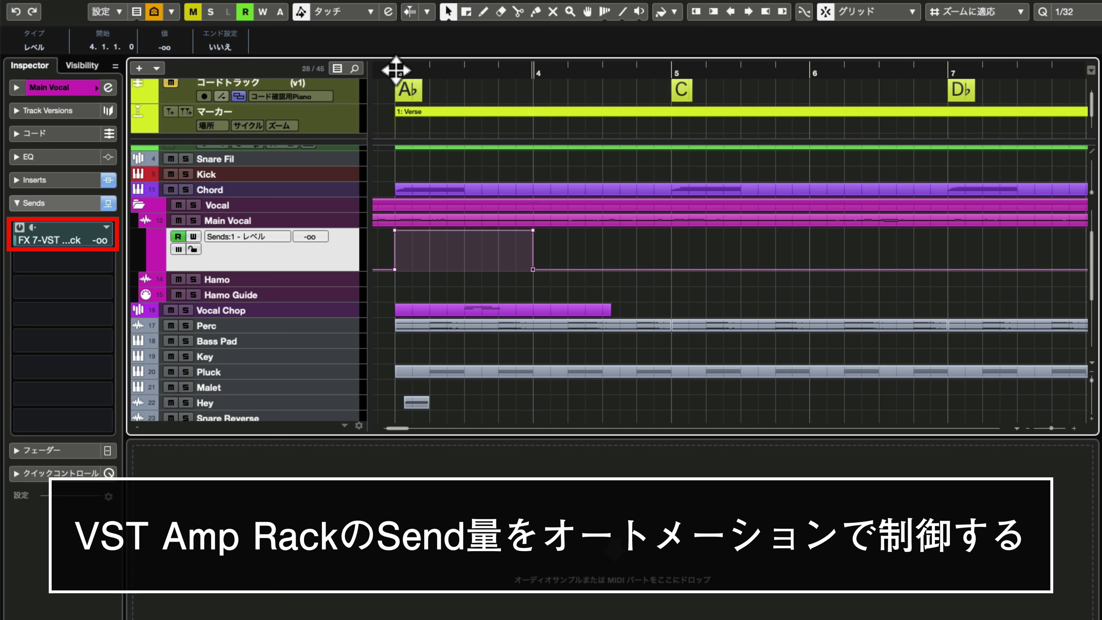
click(395, 74)
key(space)
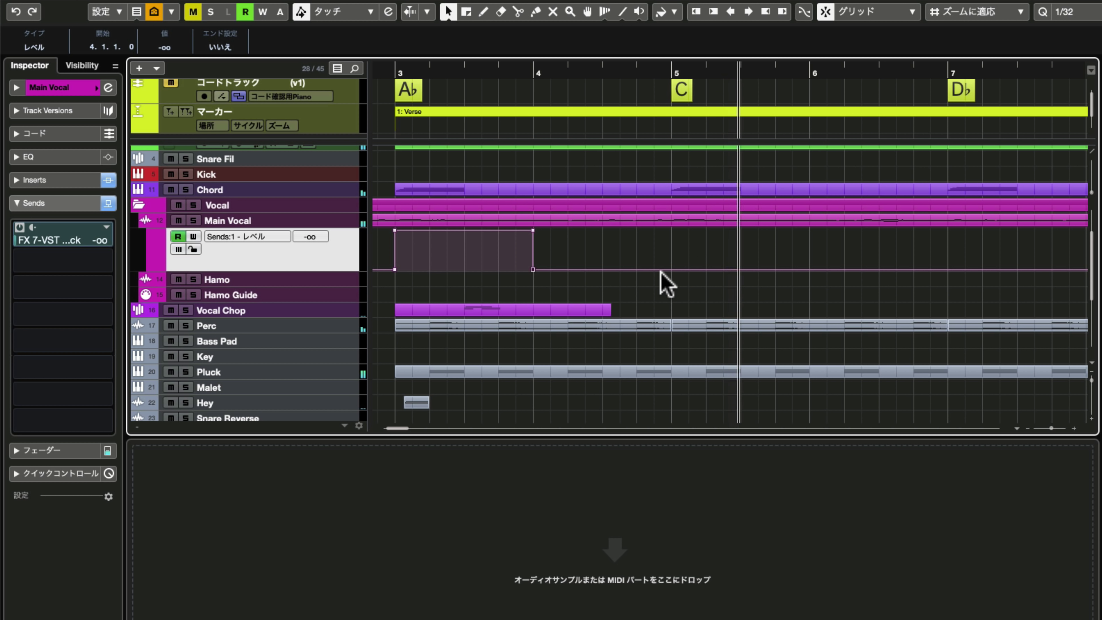
- Raise the send 1 level automation to about 5.7 dB from bar 5 to bar 6 and play back the result
key(space)
mouse_move(693, 268)
mouse_down()
mouse_move(820, 241)
mouse_move(839, 217)
mouse_up()
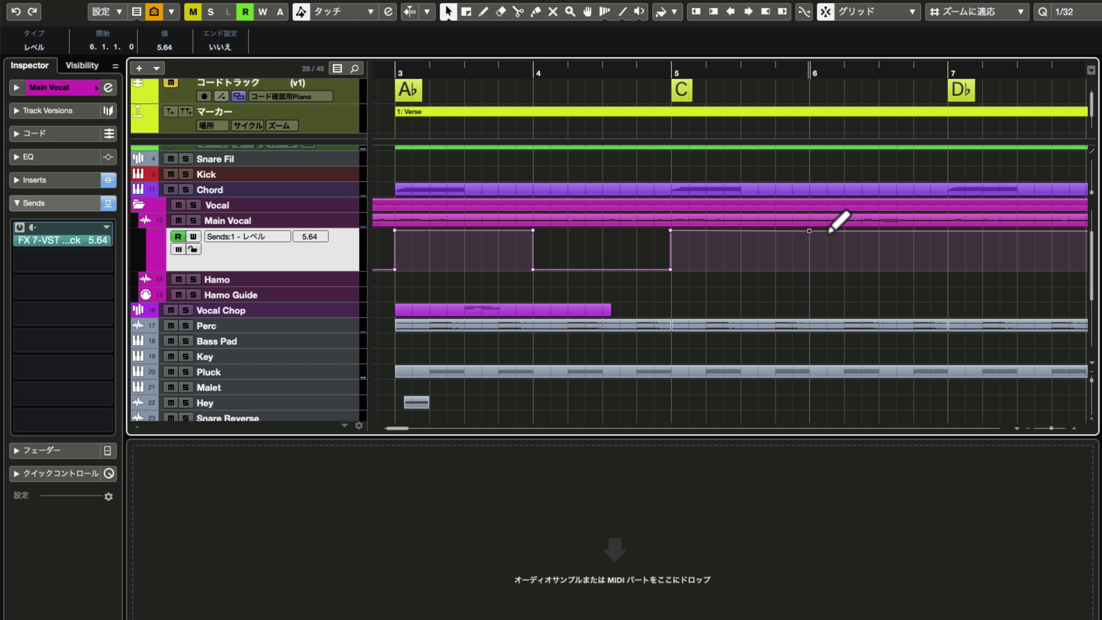
key(space)
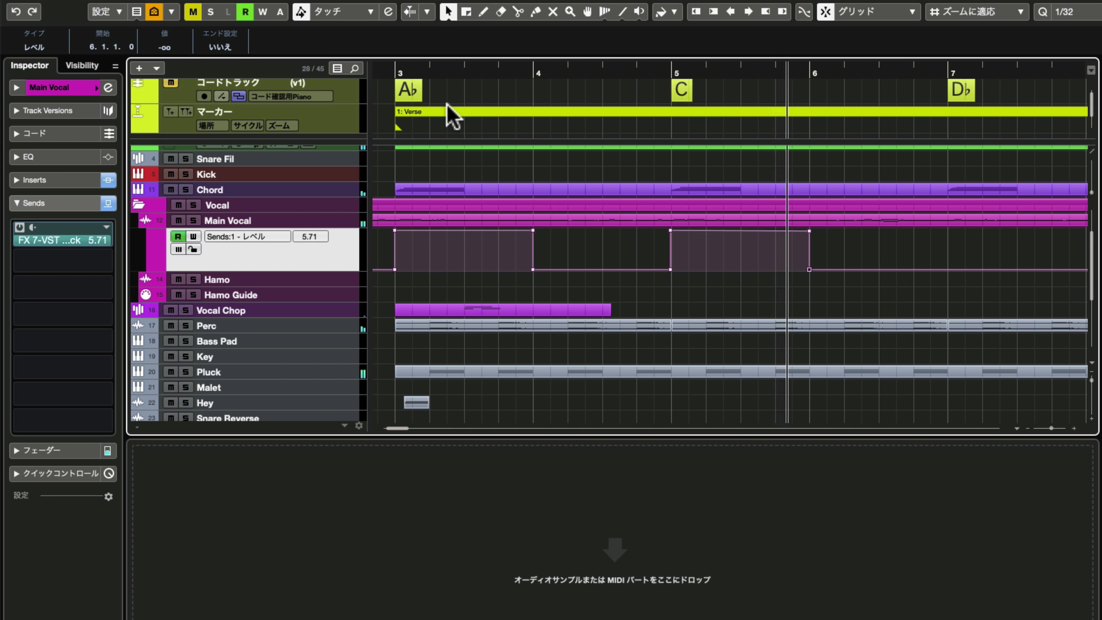
key(space)
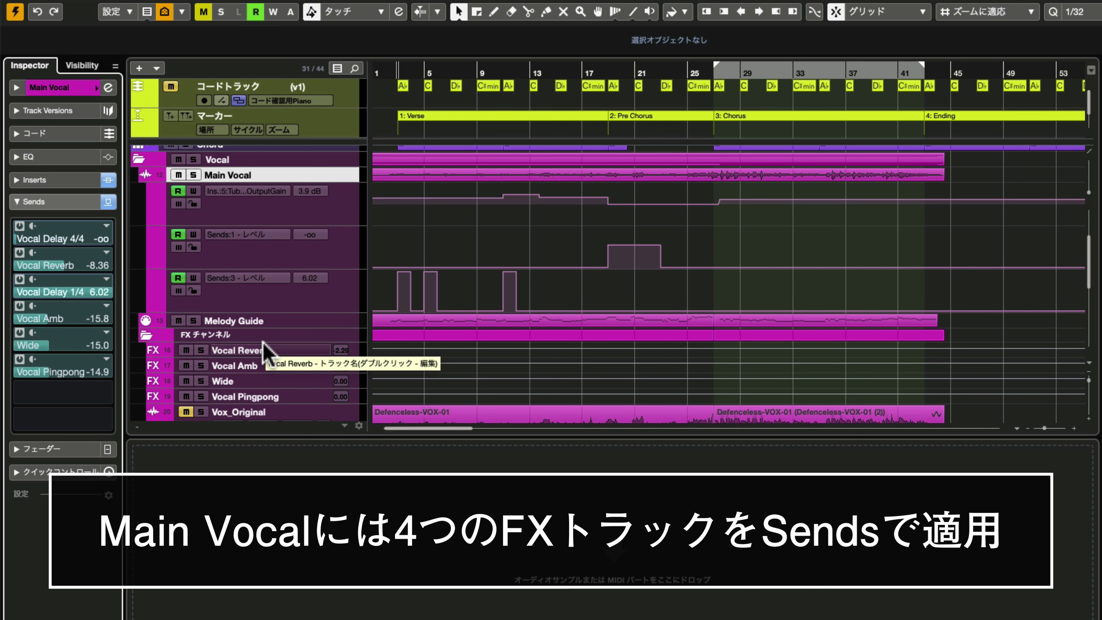
- Examine the Vocal Reverb, Vocal Amb, Wide and Vocal Pingpong FX channels, and return to the Main Vocal track's sends
click(262, 350)
click(241, 365)
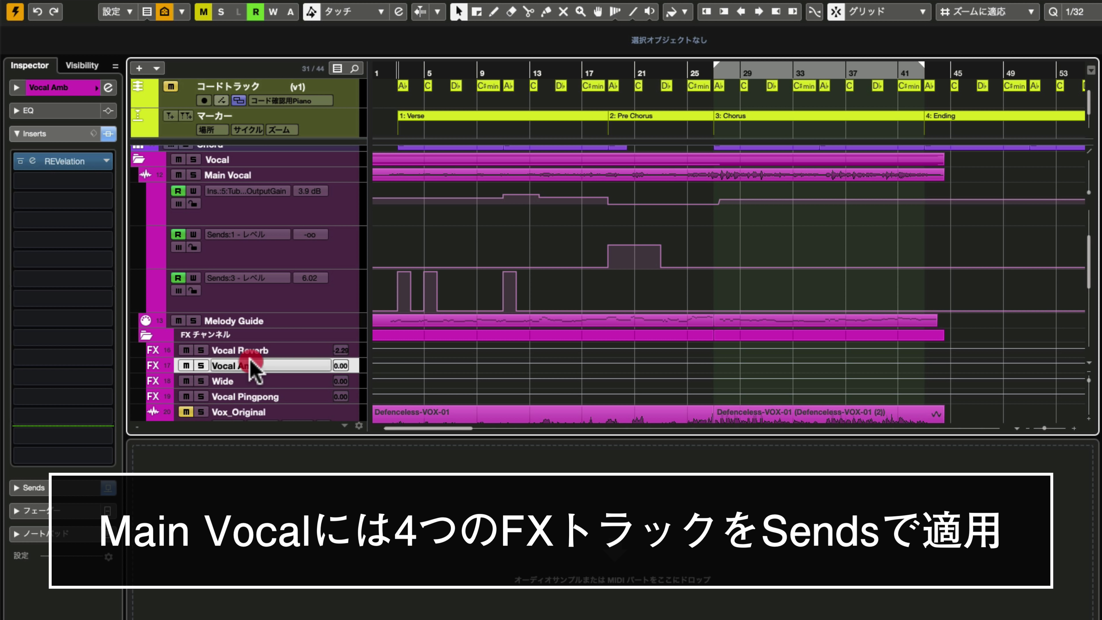
click(231, 382)
click(234, 396)
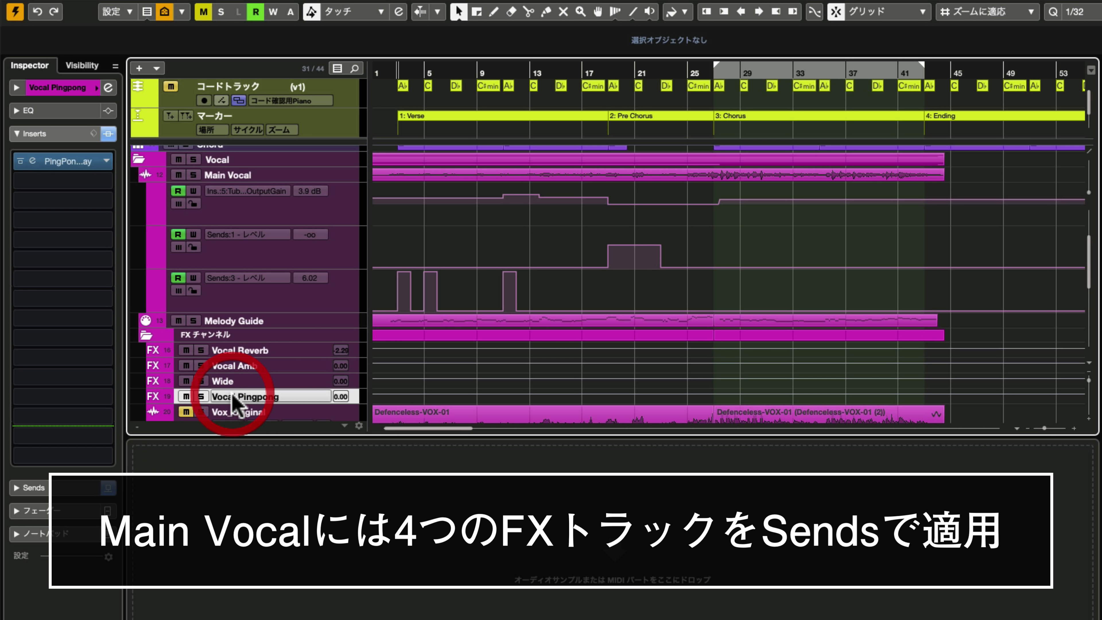
click(261, 175)
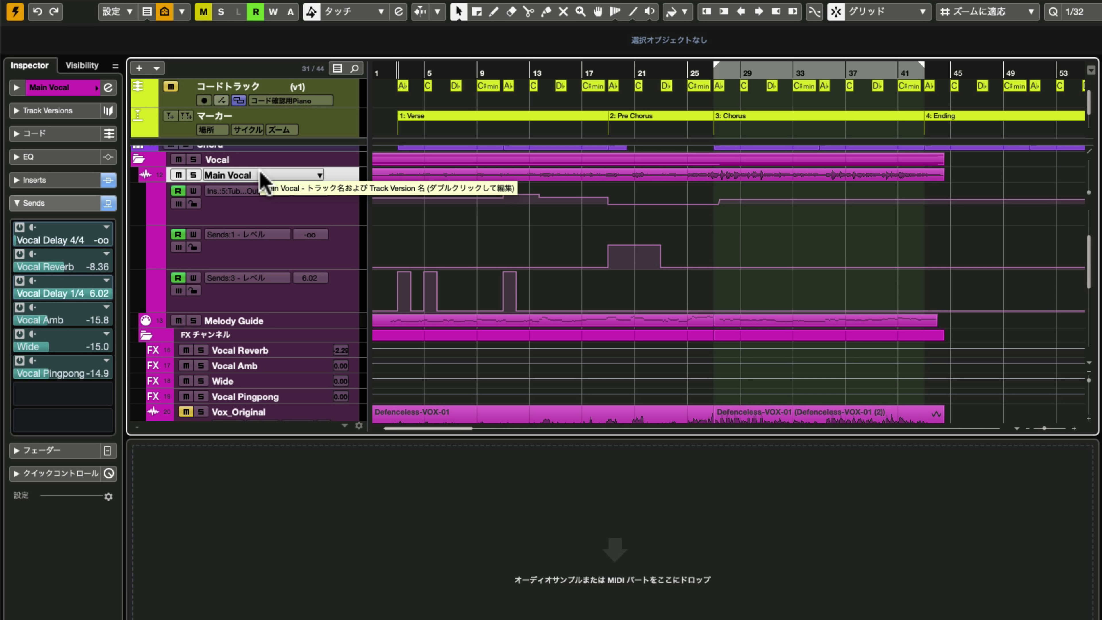
- Compare Main Vocal's playback with all its sends bypassed and switched back on
click(107, 203)
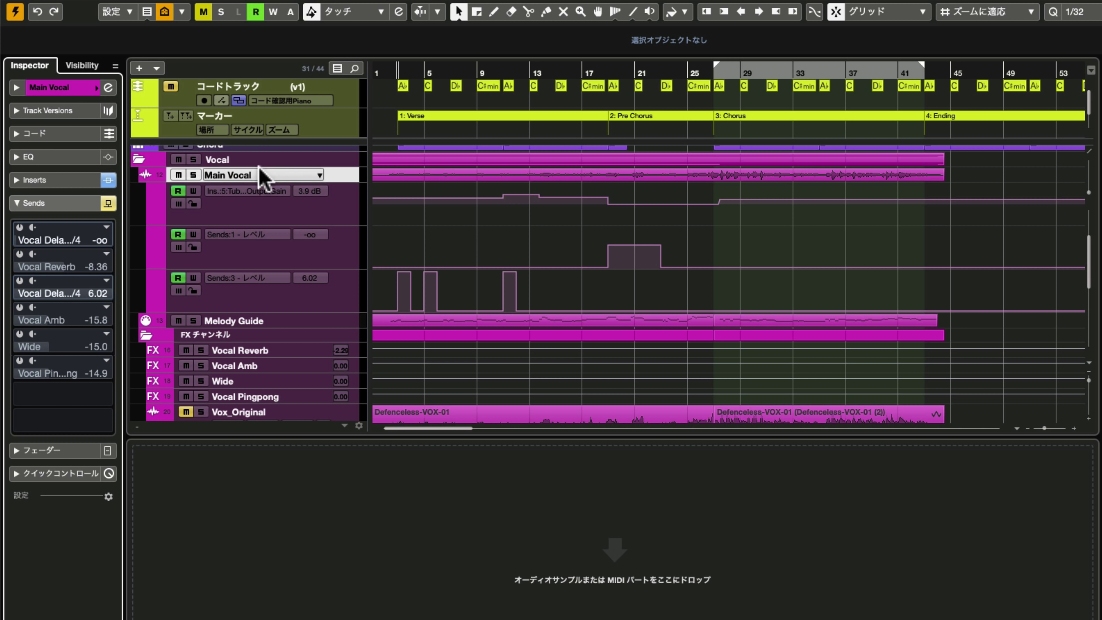
click(380, 74)
key(space)
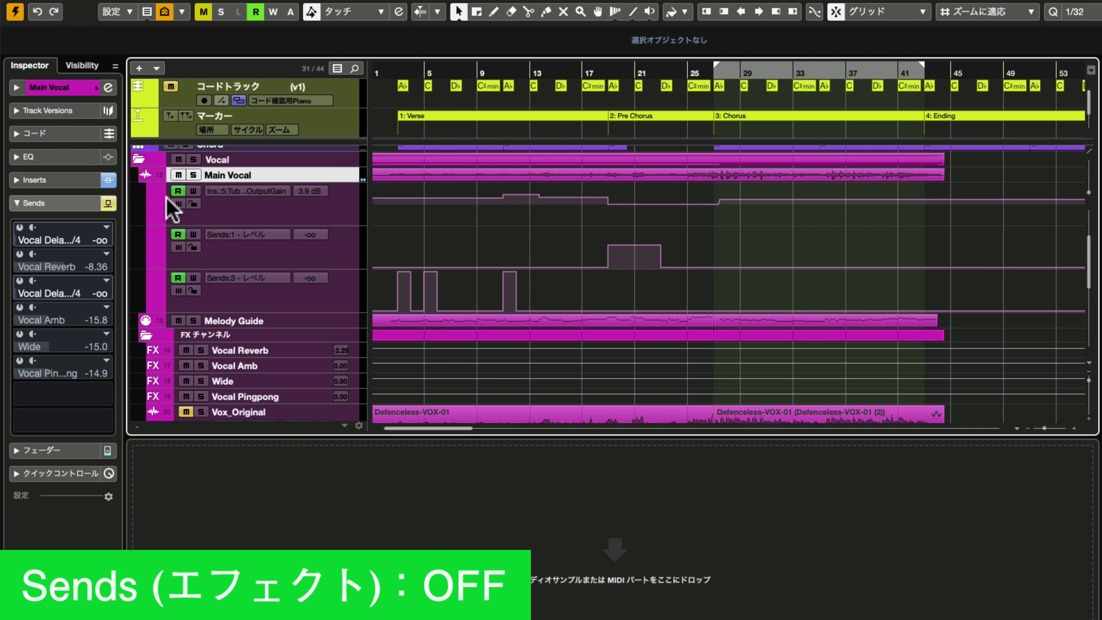
click(108, 203)
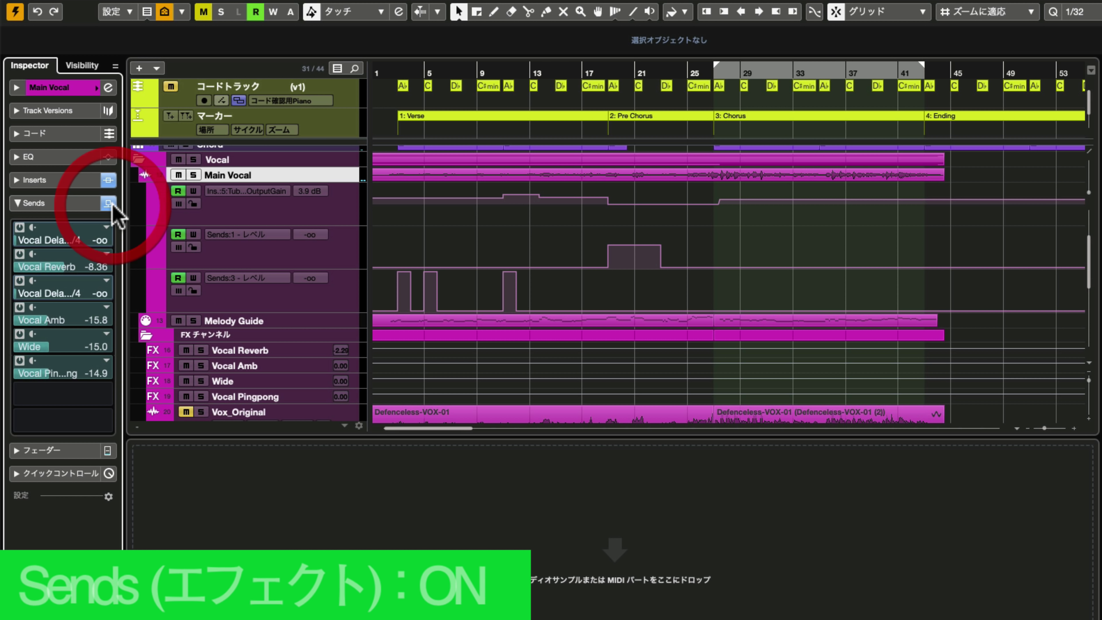
click(382, 76)
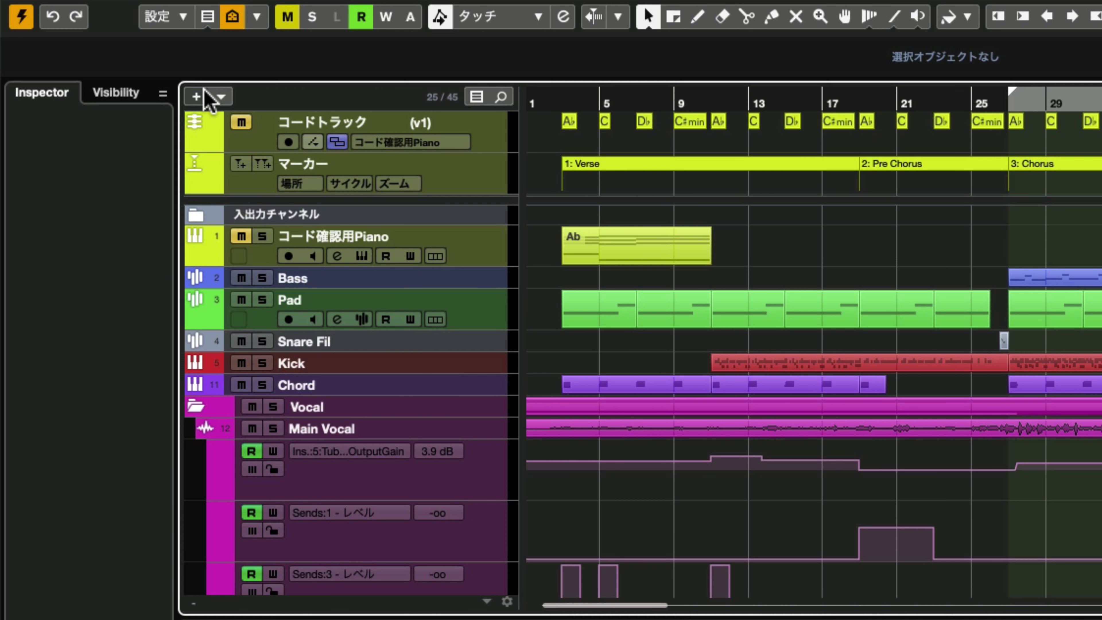
- Add a stereo FX channel track with REVerence as its effect, routed to Stereo Out
click(197, 94)
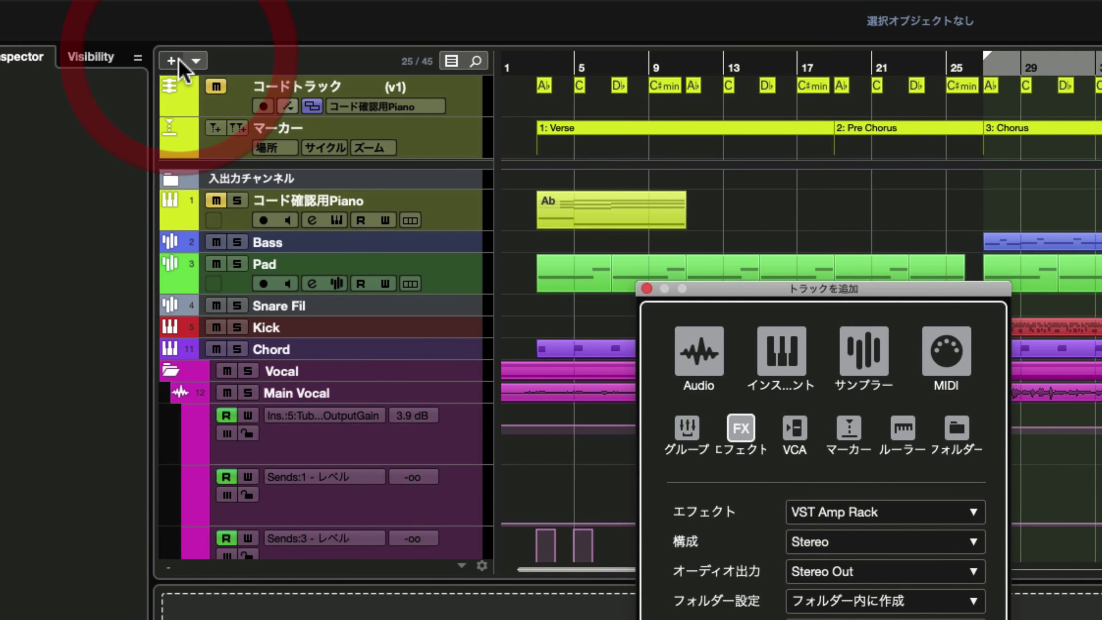
click(667, 232)
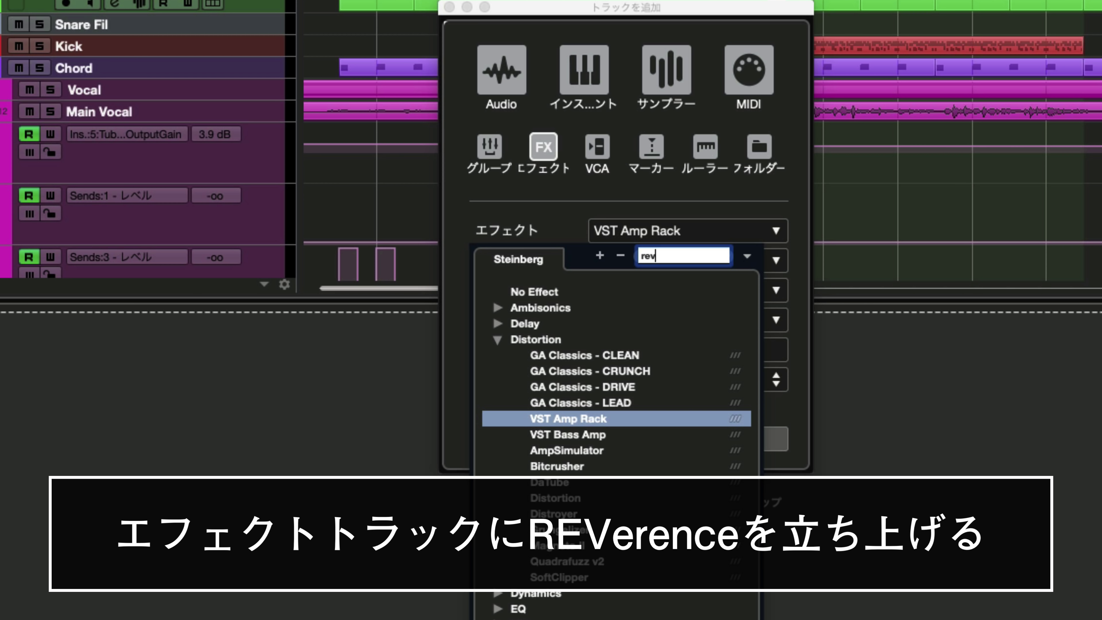
click(647, 374)
click(709, 436)
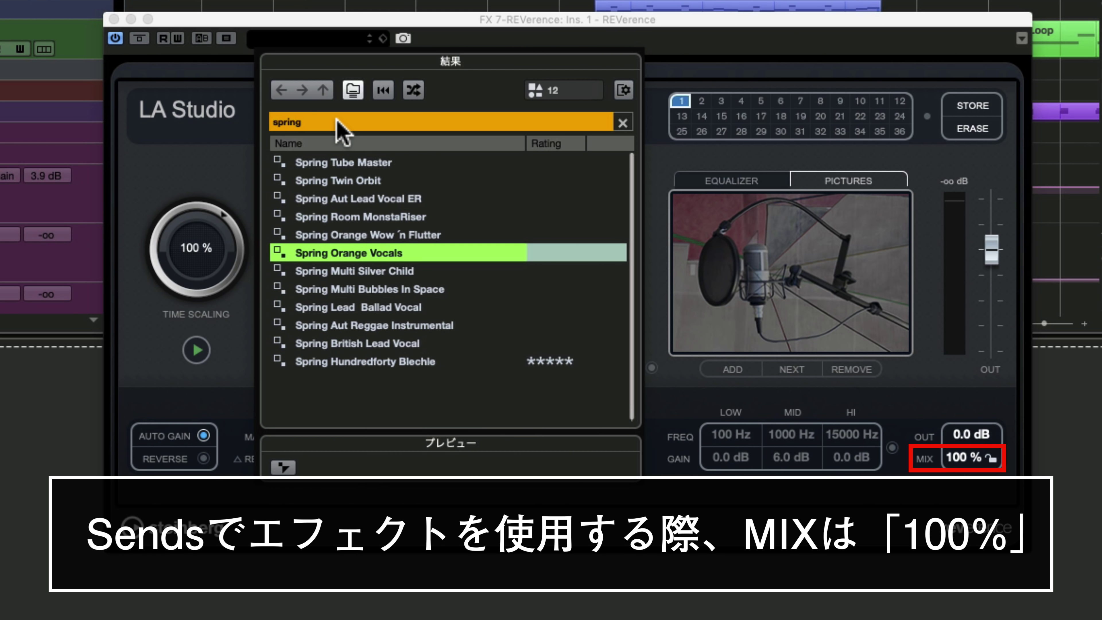
- Search the REVerence presets for "hall" and load Large Viennese Hall 1a (SR)
click(338, 121)
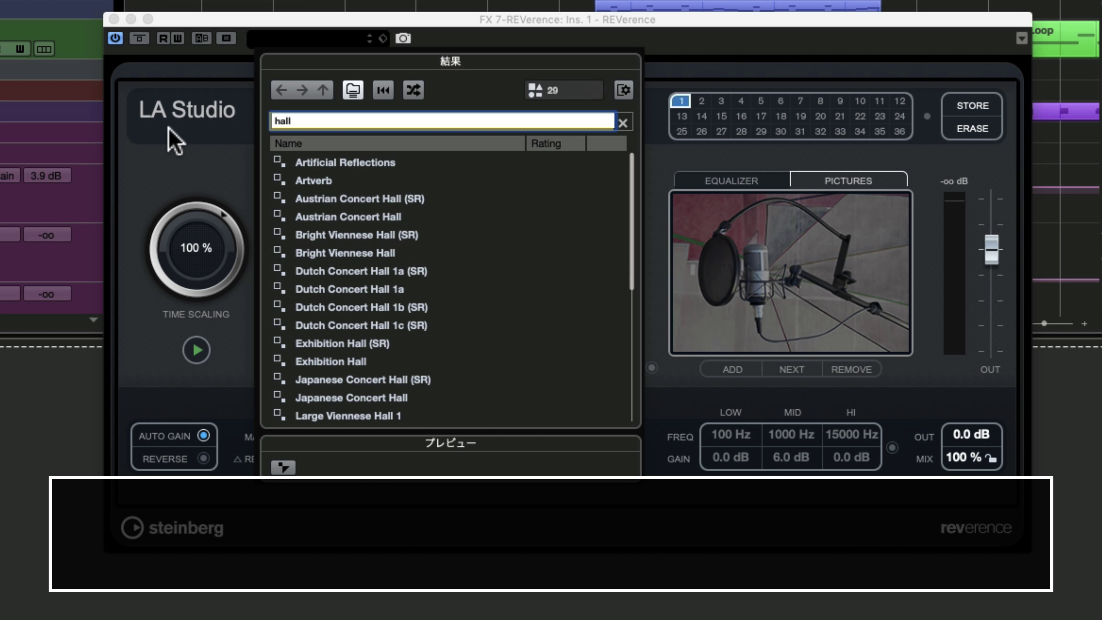
scroll(431, 277, down, 3)
click(432, 271)
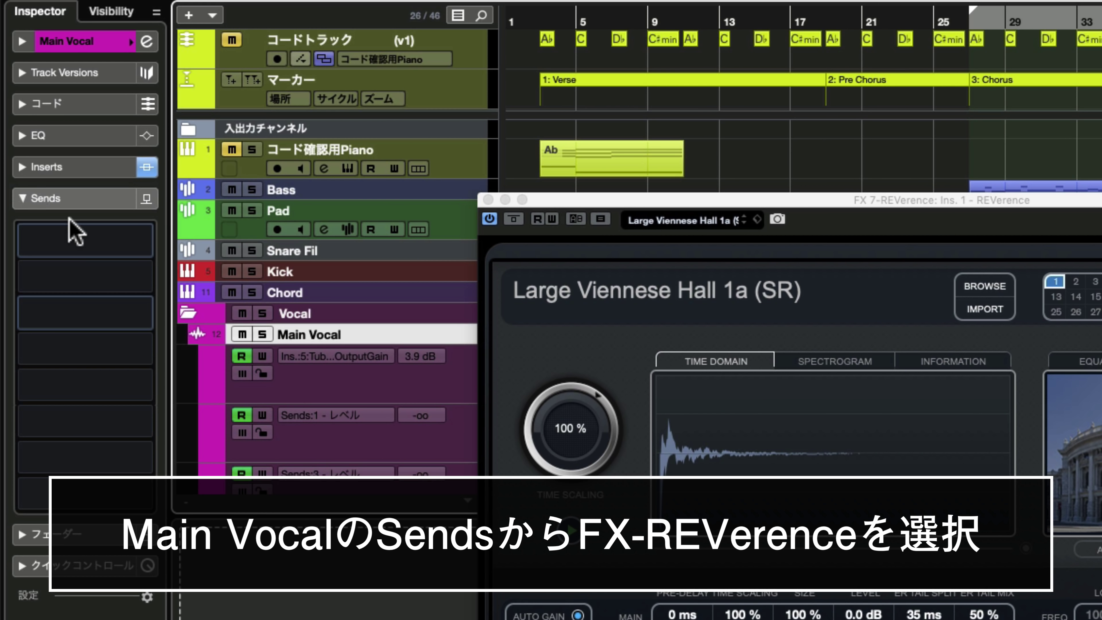
- Route Main Vocal's first send to FX 7-REVerence, switch it on and set its level to -3.73 dB during playback
click(69, 236)
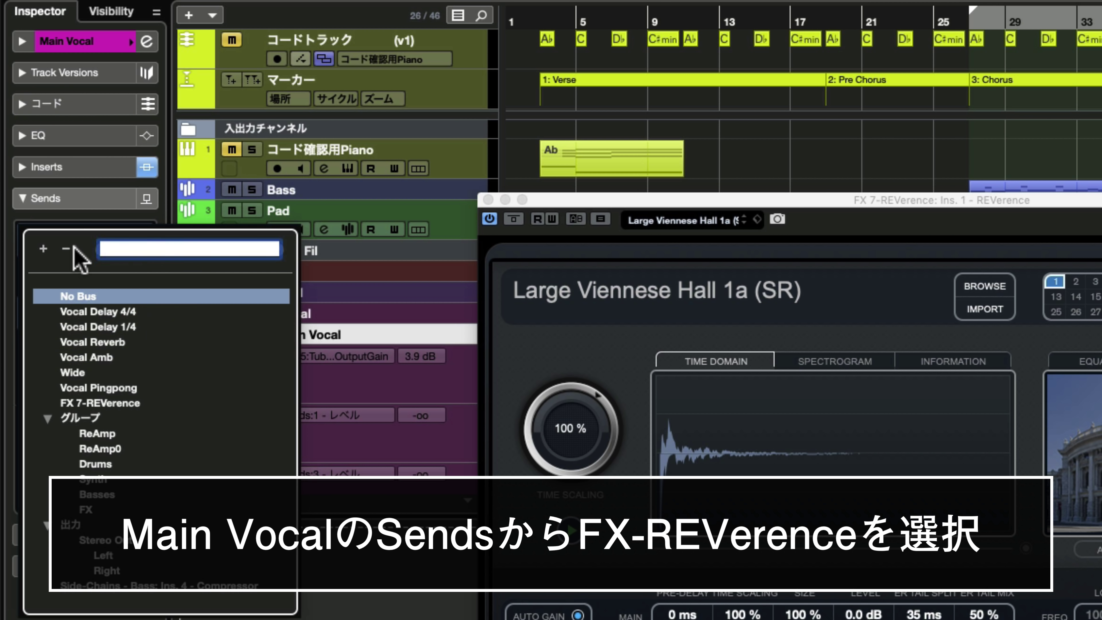
click(81, 403)
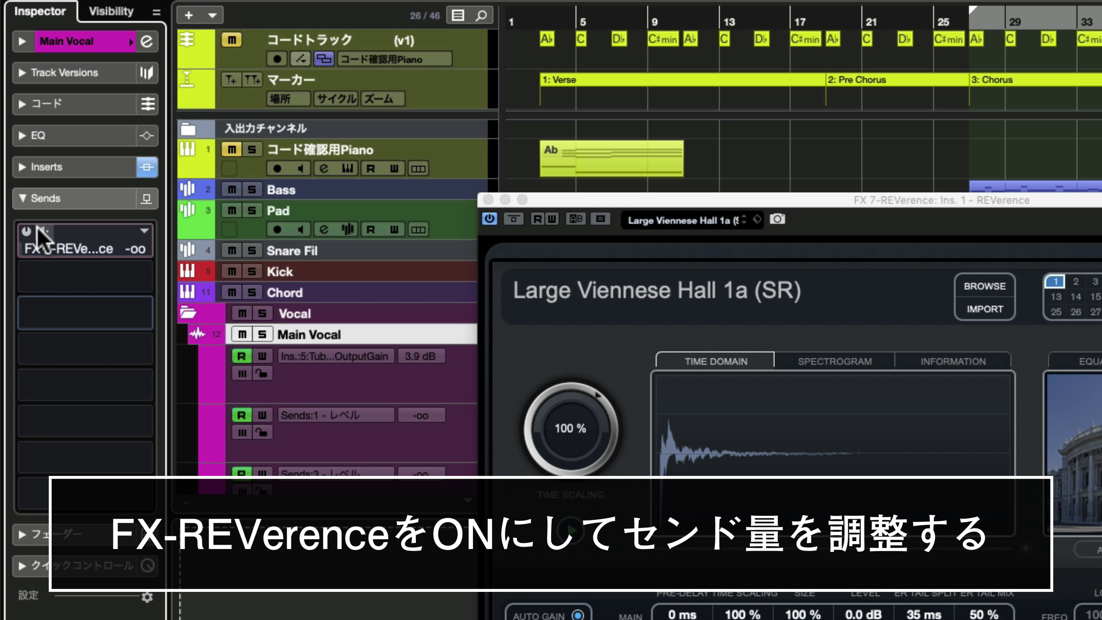
click(27, 231)
click(52, 250)
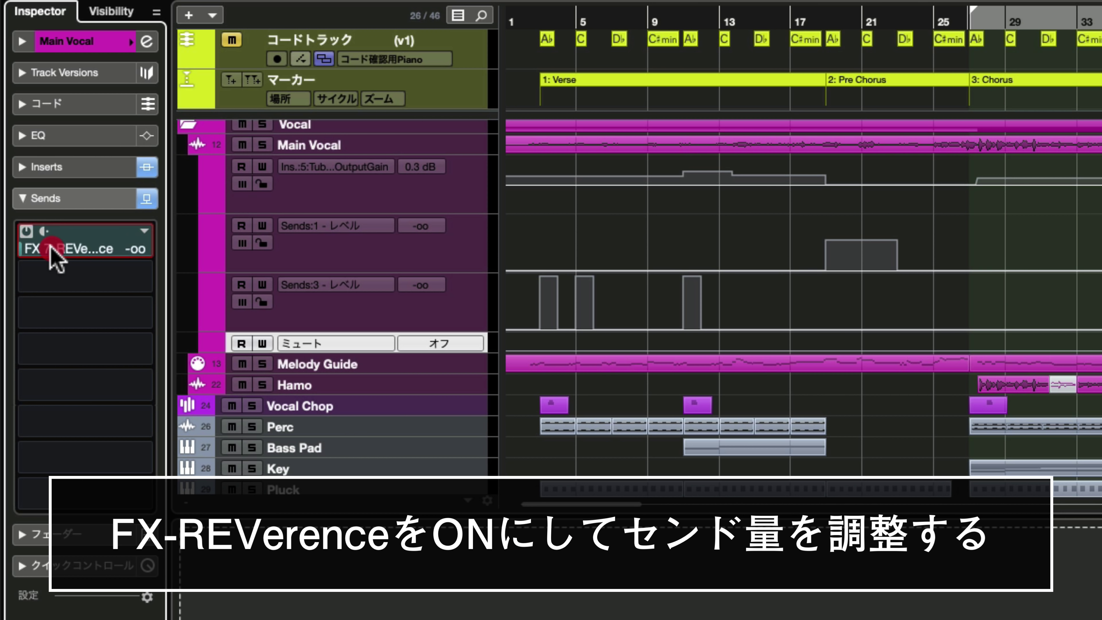
drag(52, 250, 189, 246)
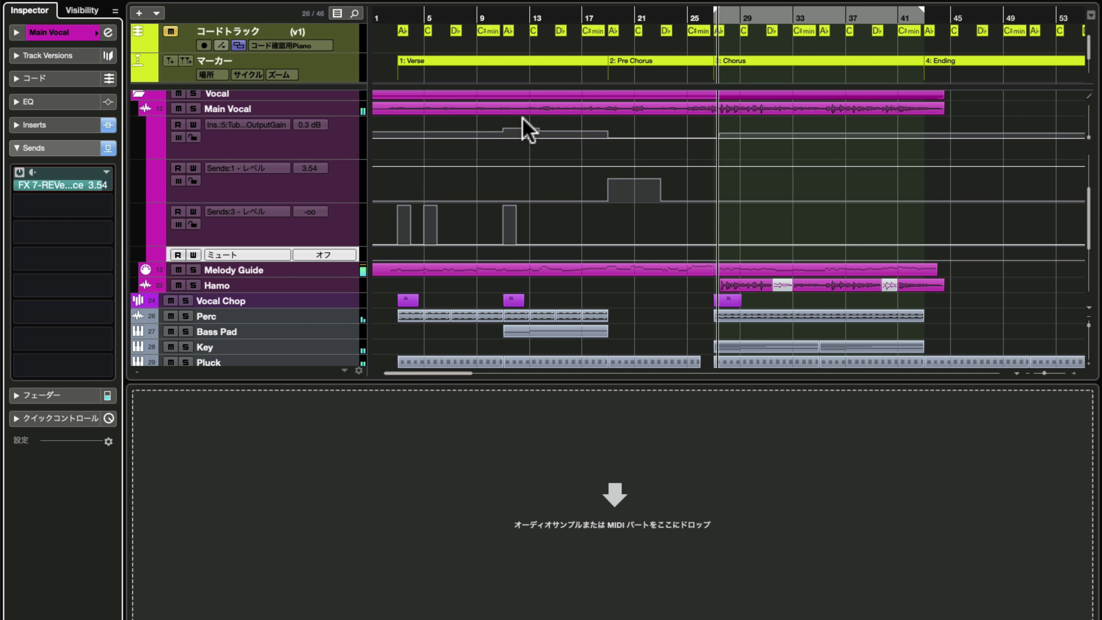
drag(103, 192, 71, 217)
mouse_move(72, 217)
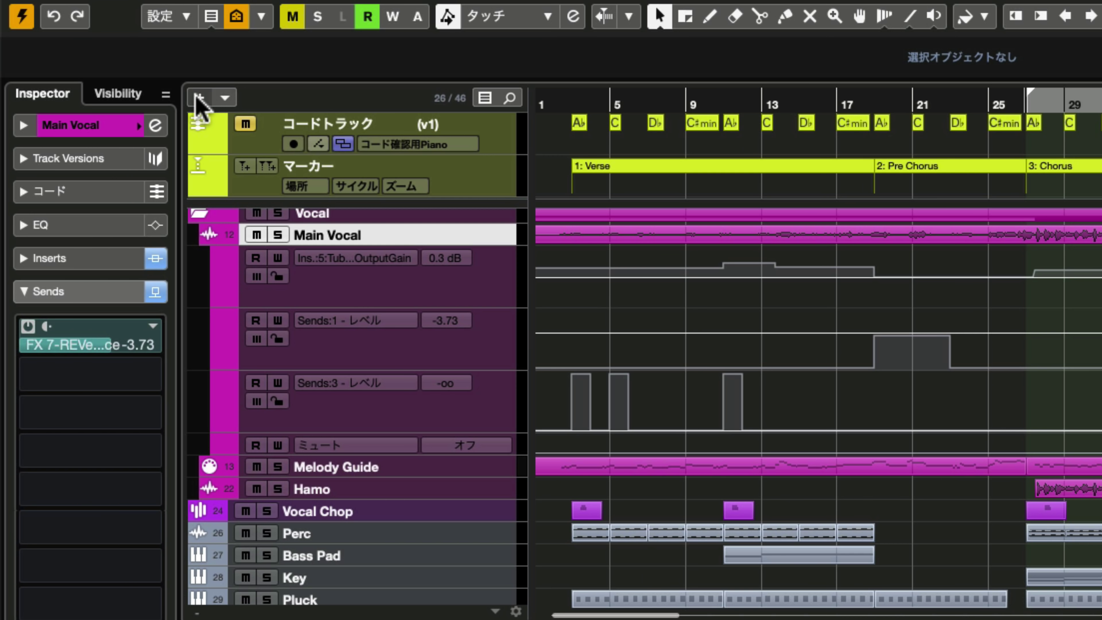
- Add another stereo FX channel track with PingPongDelay as its effect
click(194, 99)
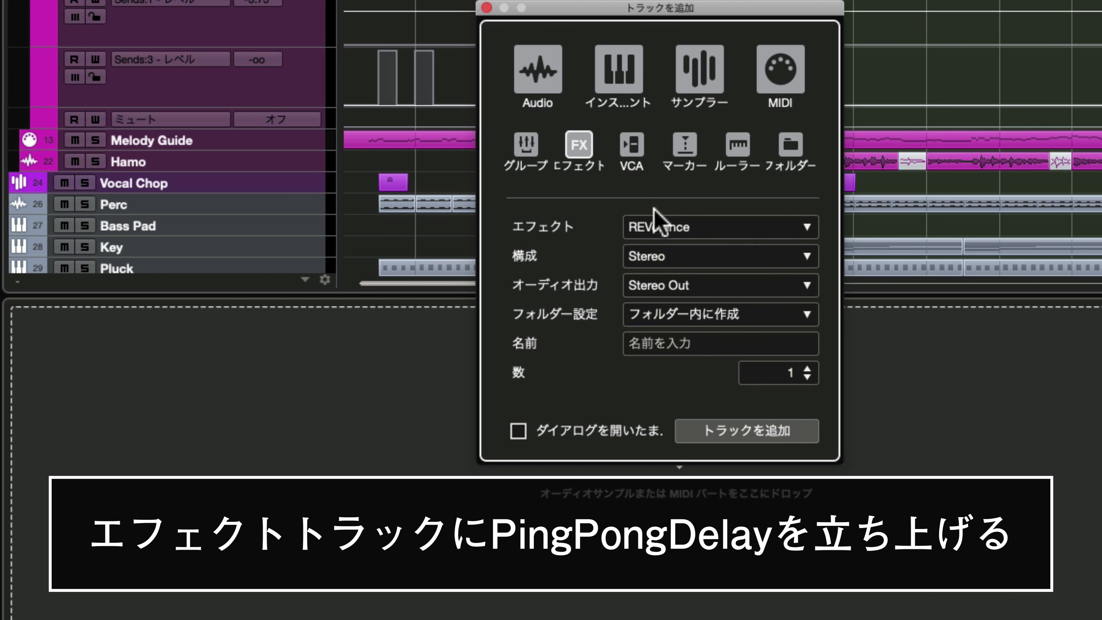
click(660, 241)
text(ping)
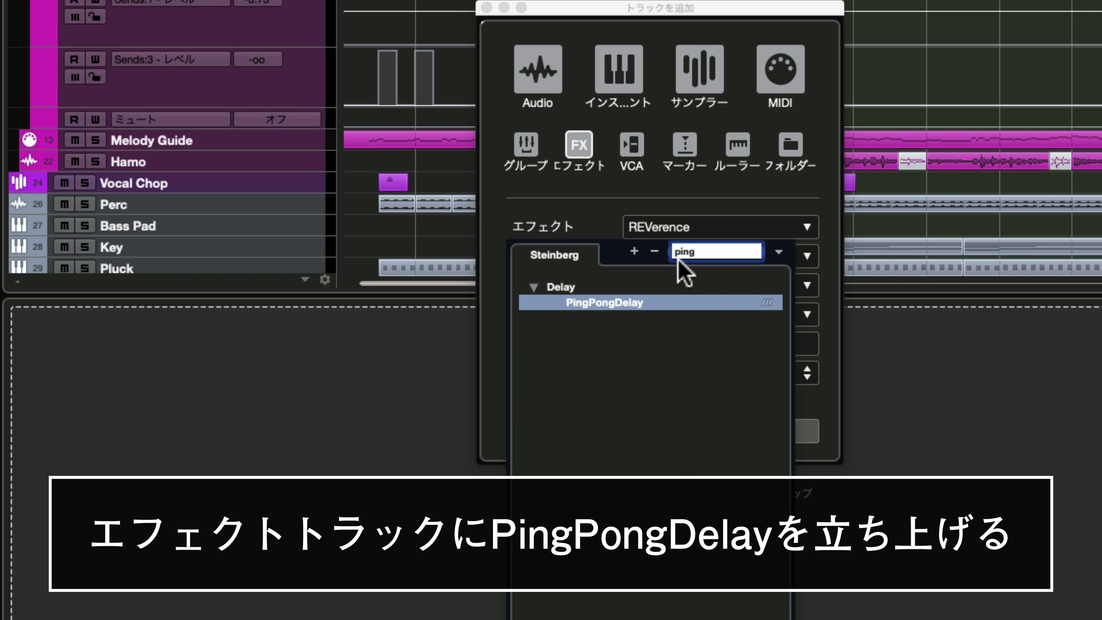
click(681, 301)
click(740, 429)
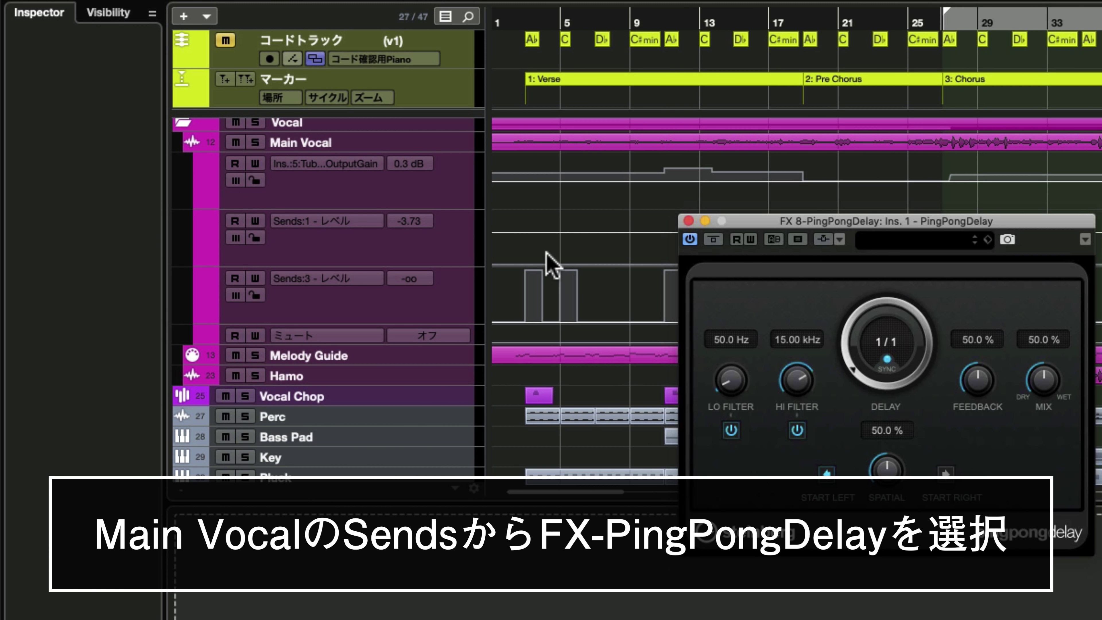
- Route Main Vocal's second send to FX 8-PingPongDelay, switch it on and set its level to -14.6 dB
click(436, 144)
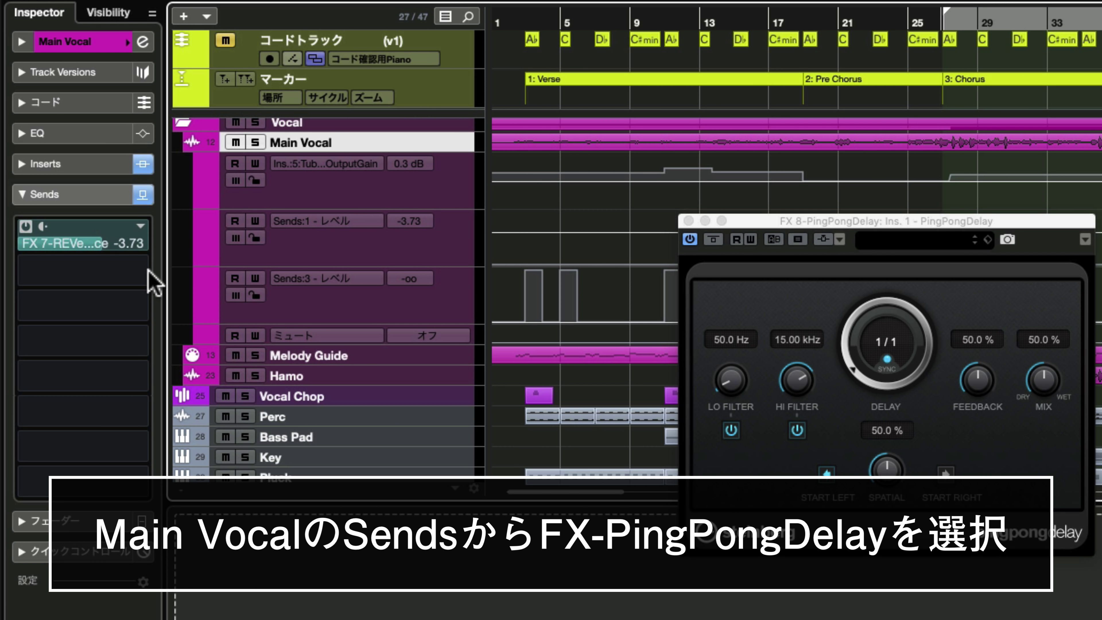
click(109, 264)
click(103, 440)
drag(81, 276, 7, 404)
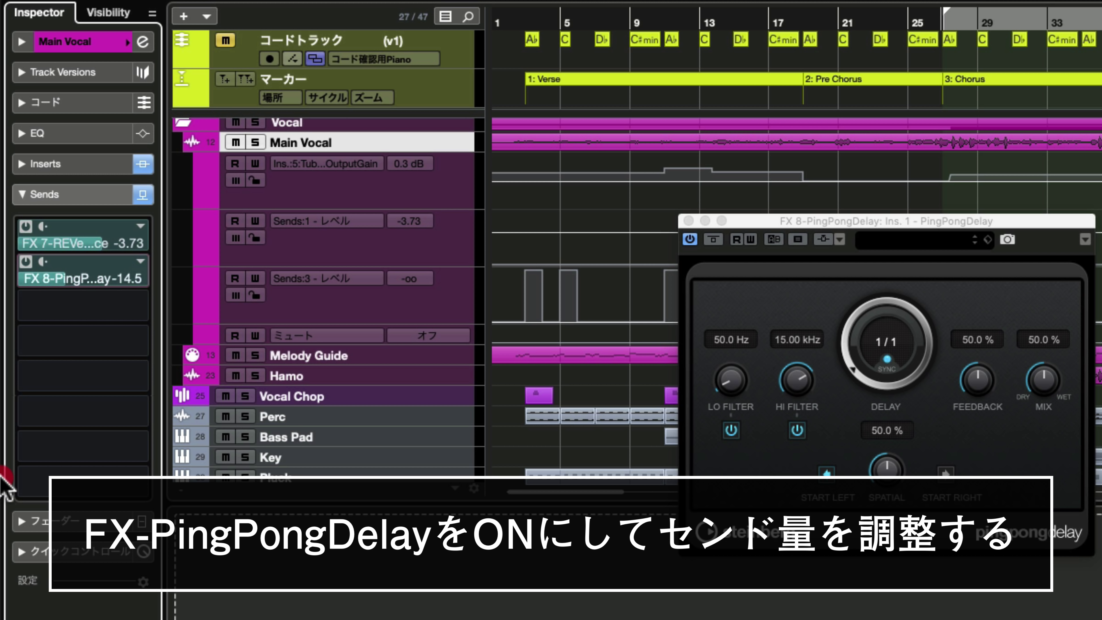
drag(5, 486, 6, 485)
- Set PingPongDelay's mix to 100%, its delay time to 1/8 and its hi filter to 4.85 kHz
drag(1046, 377, 1048, 304)
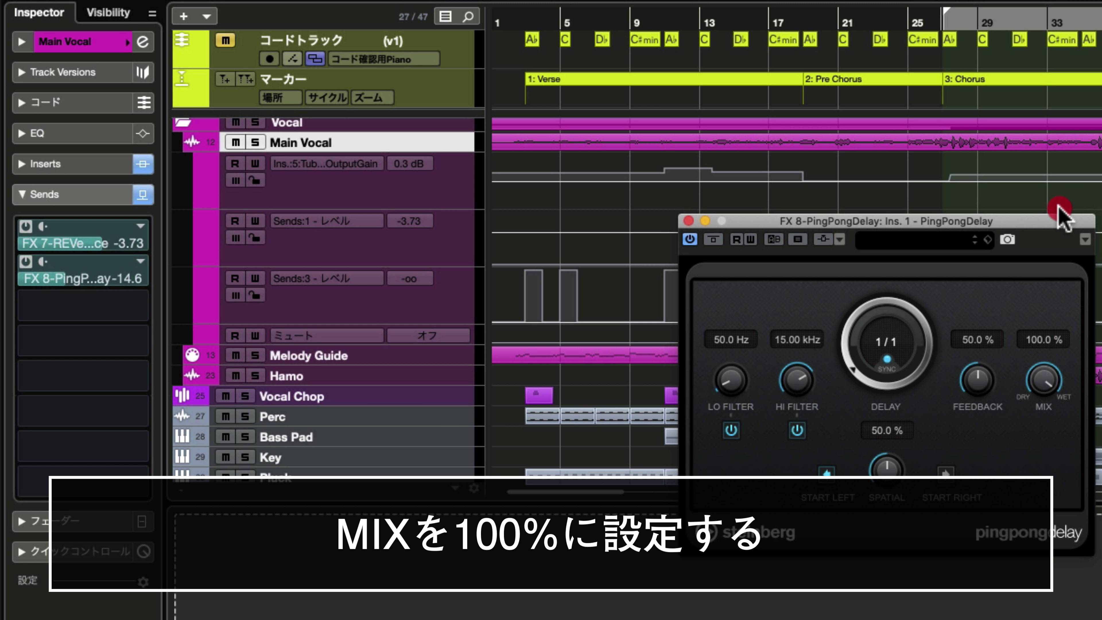
drag(816, 406, 809, 417)
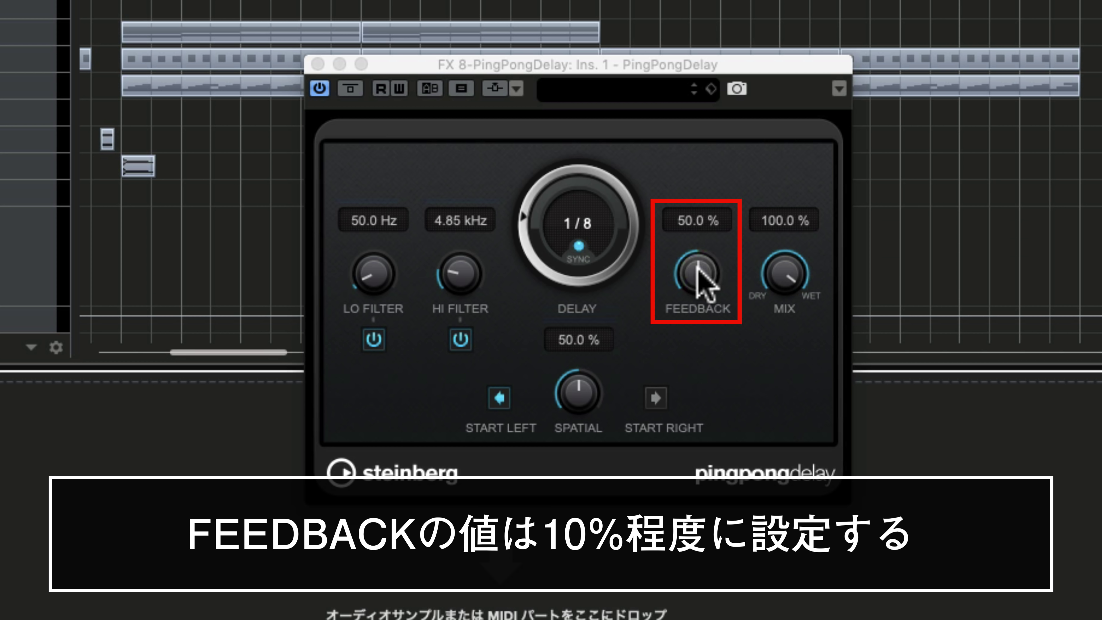
- Set PingPongDelay's feedback to 11.5% and stop playback
drag(698, 267, 675, 323)
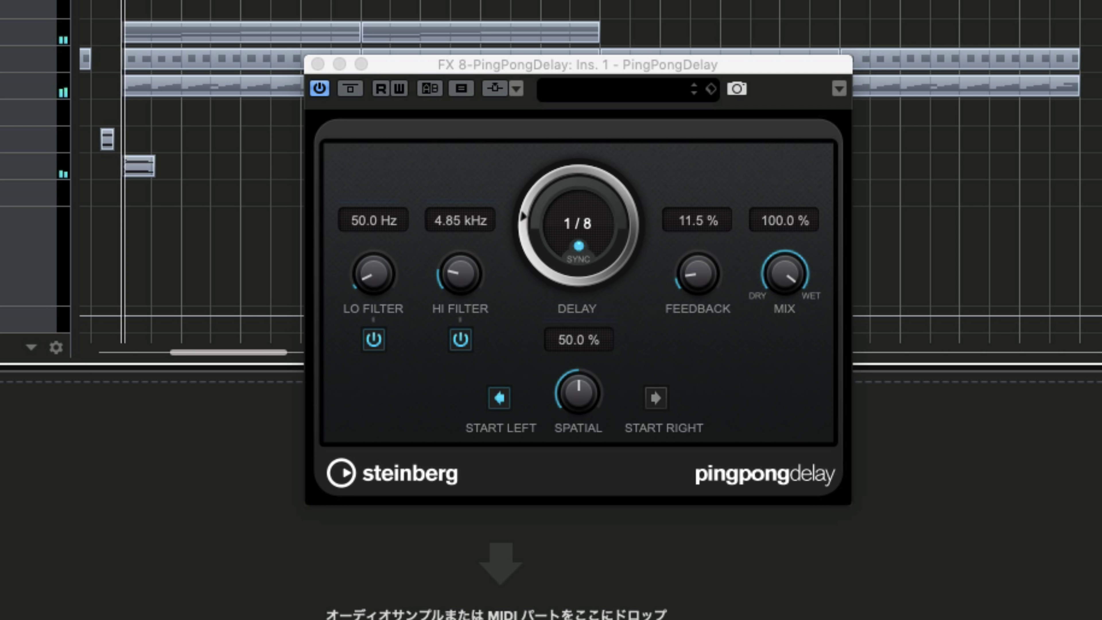
key(space)
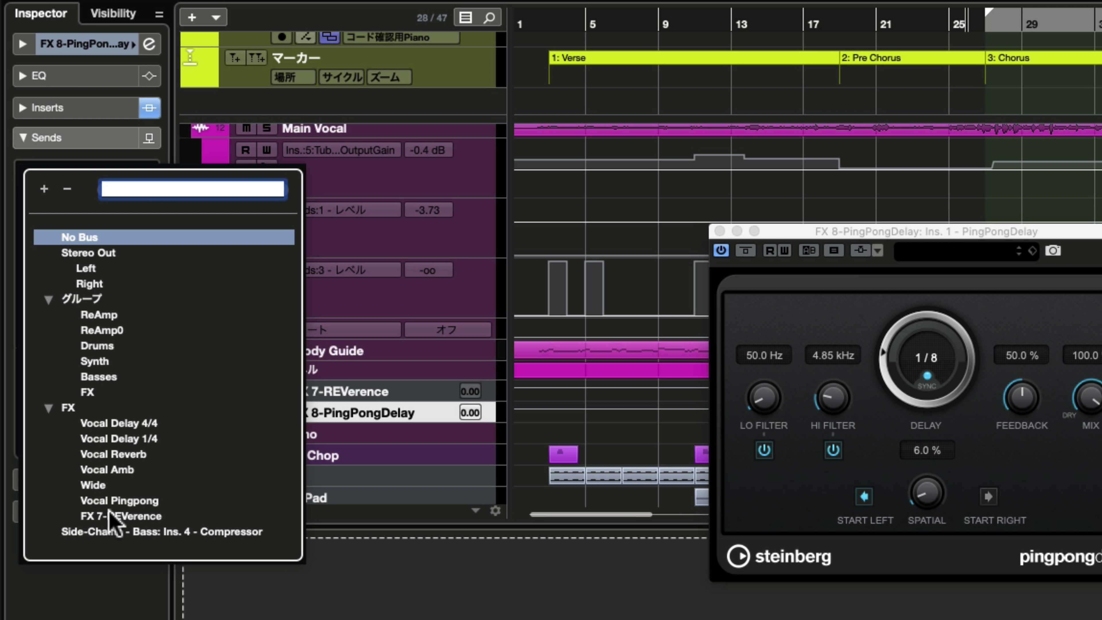
- Route FX 8-PingPongDelay's first send to FX 7-REVerence and switch the send on
click(150, 518)
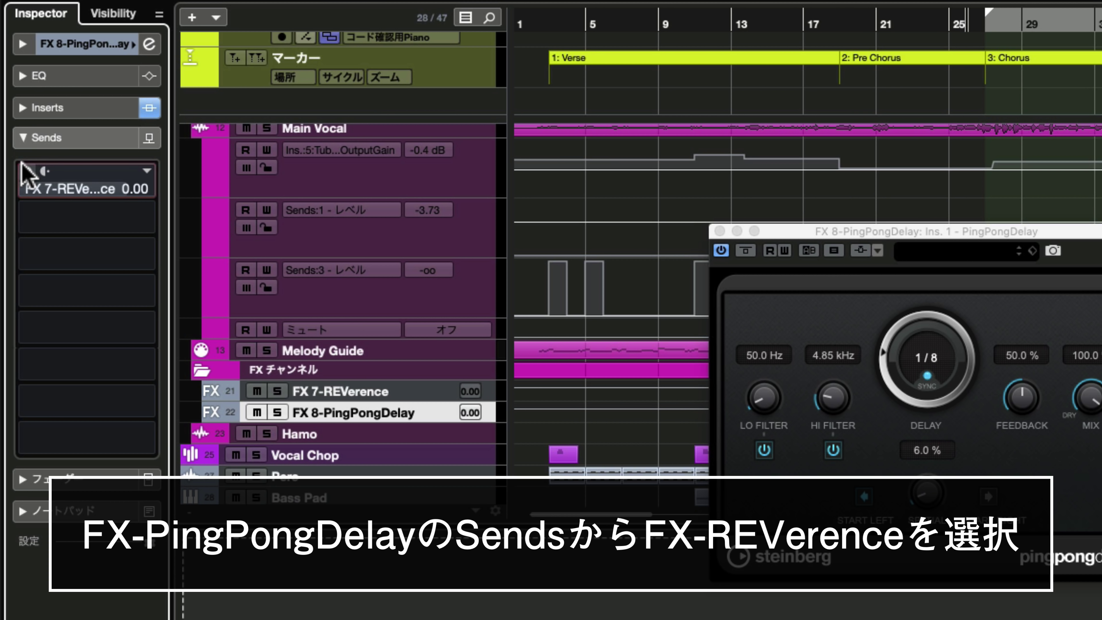
click(25, 170)
- Switch off both Main Vocal sends and compare playback with the FX 8-PingPongDelay send off and on
click(331, 128)
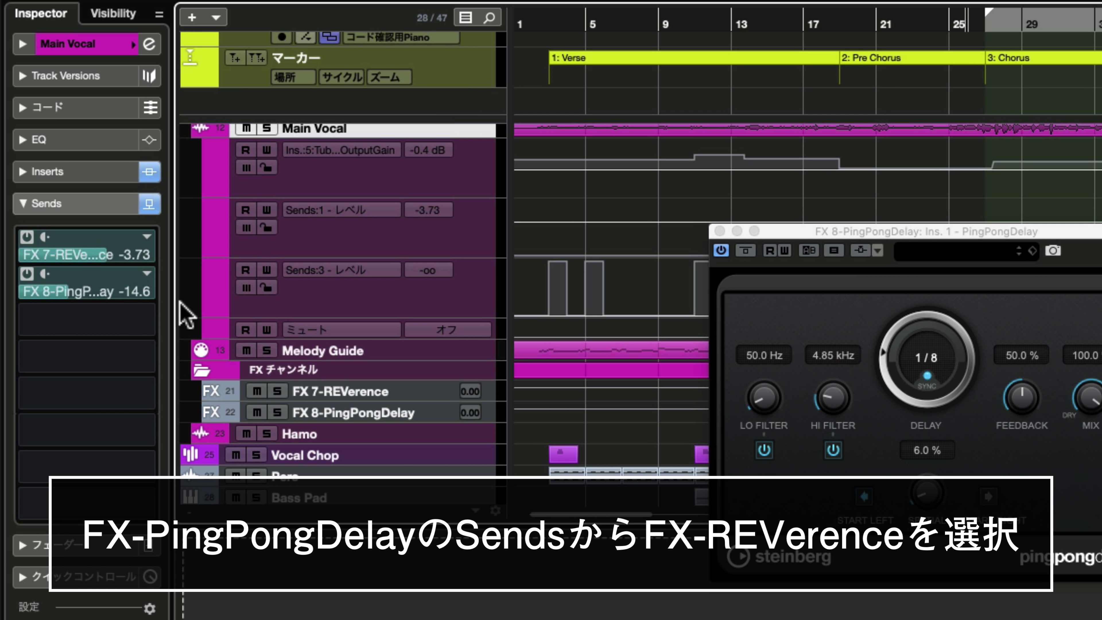
click(26, 236)
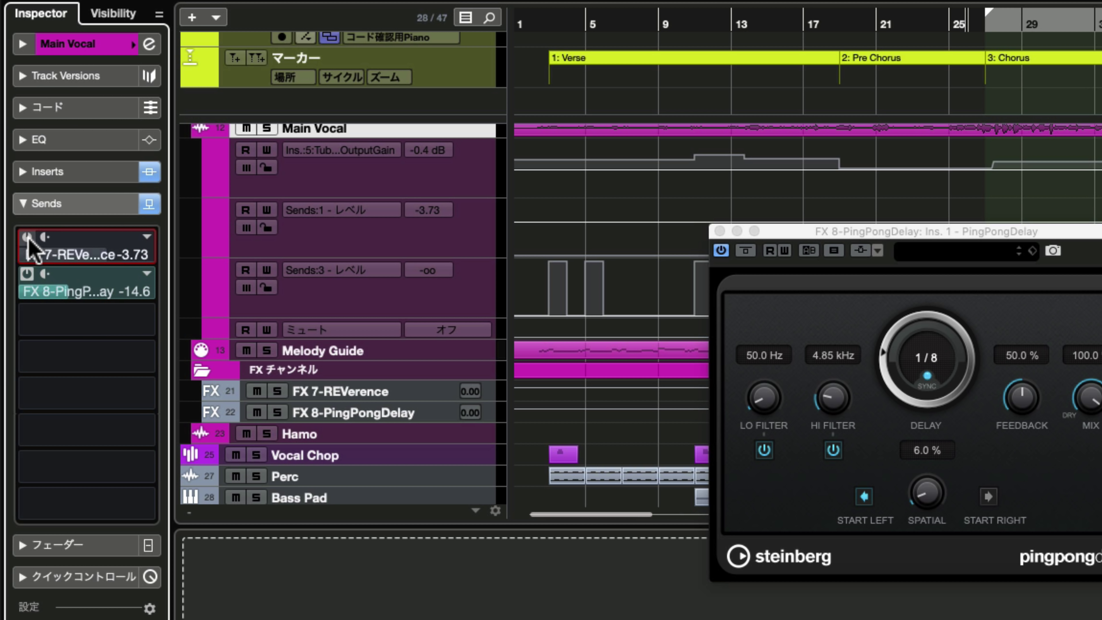
click(27, 273)
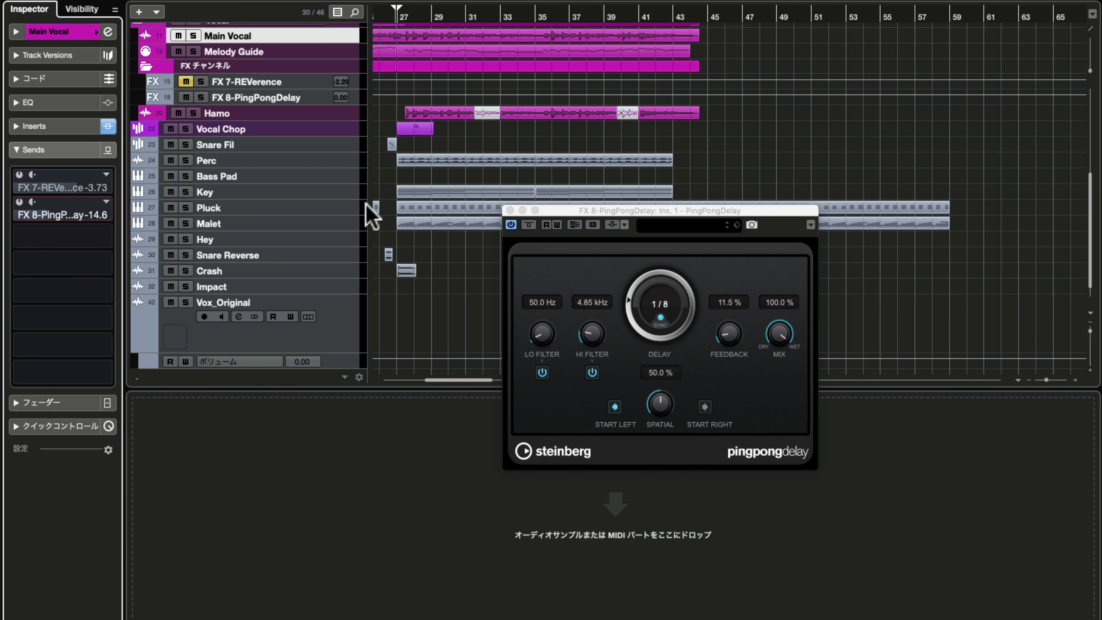
key(space)
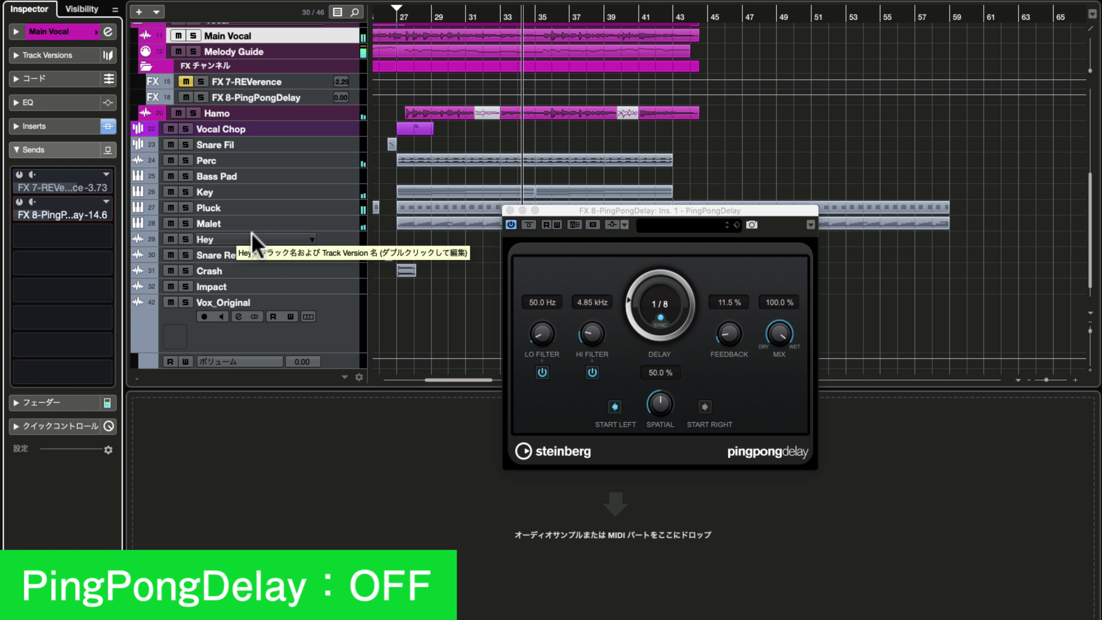
click(19, 202)
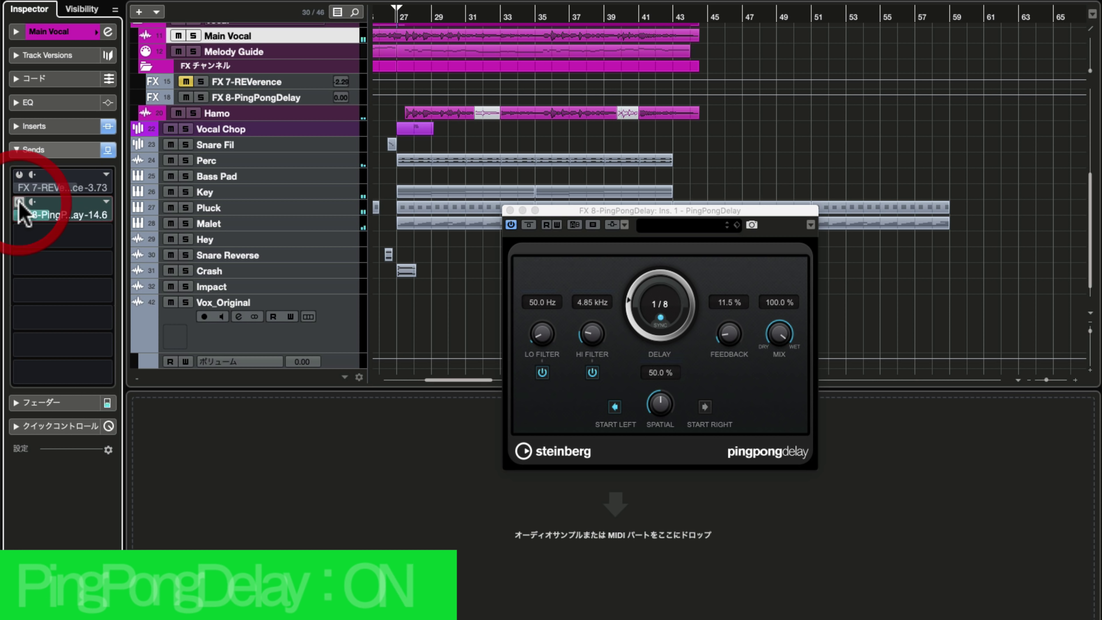
key(space)
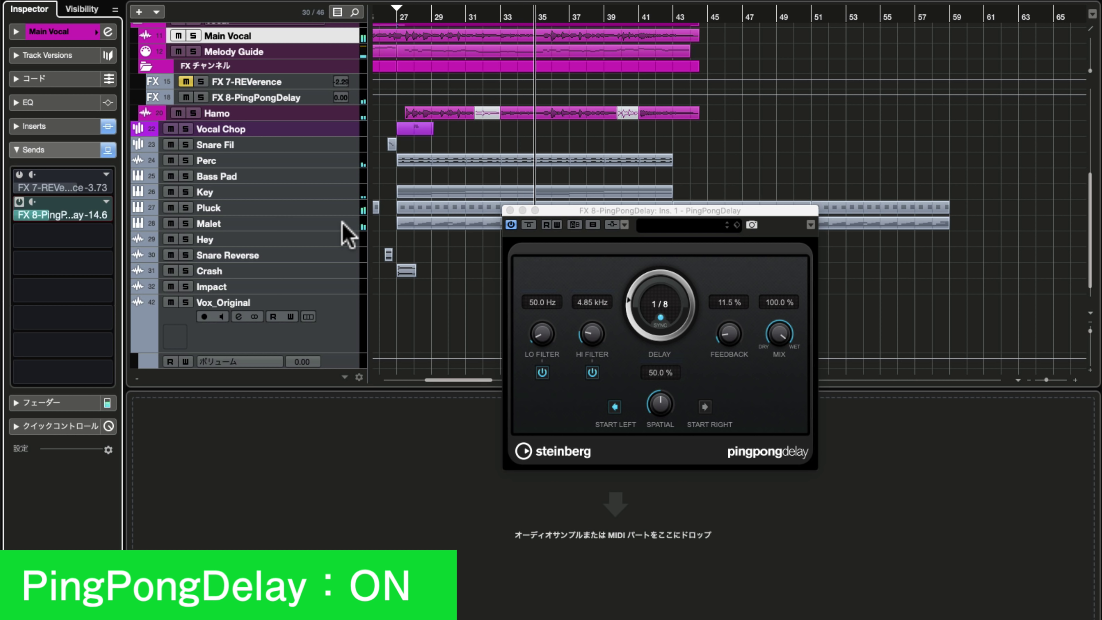
key(space)
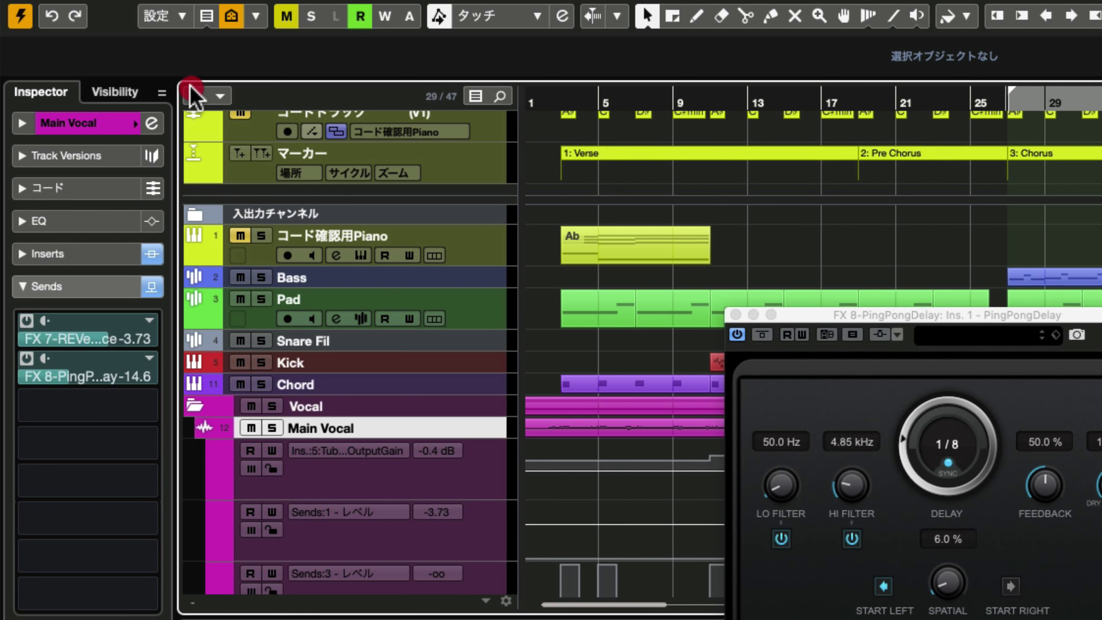
- Add a stereo FX channel track with Cloner as its effect
click(196, 97)
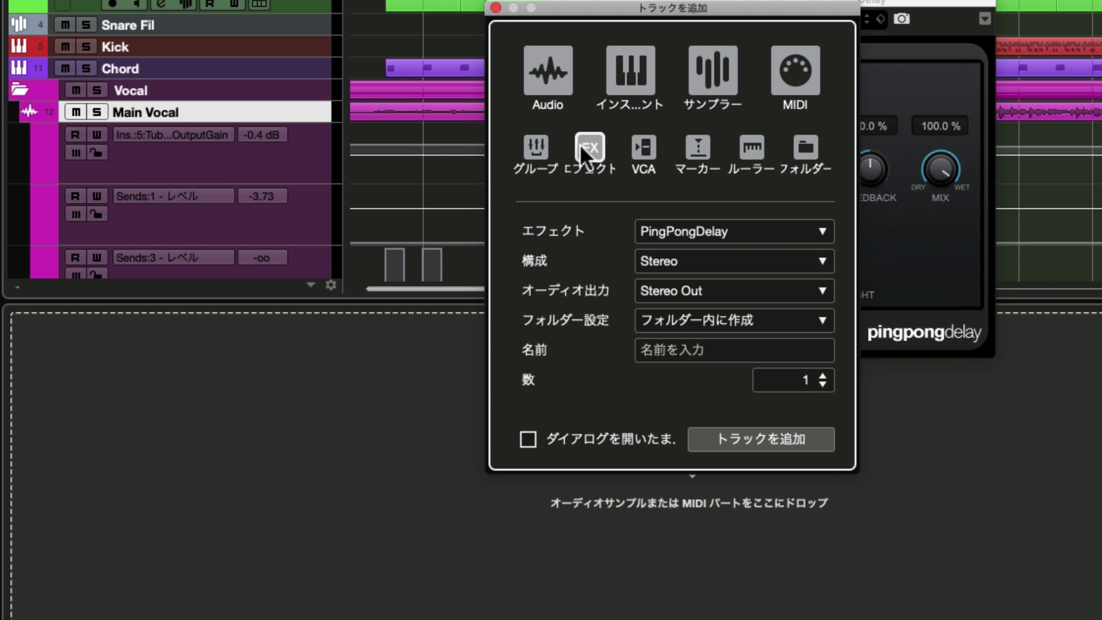
click(721, 231)
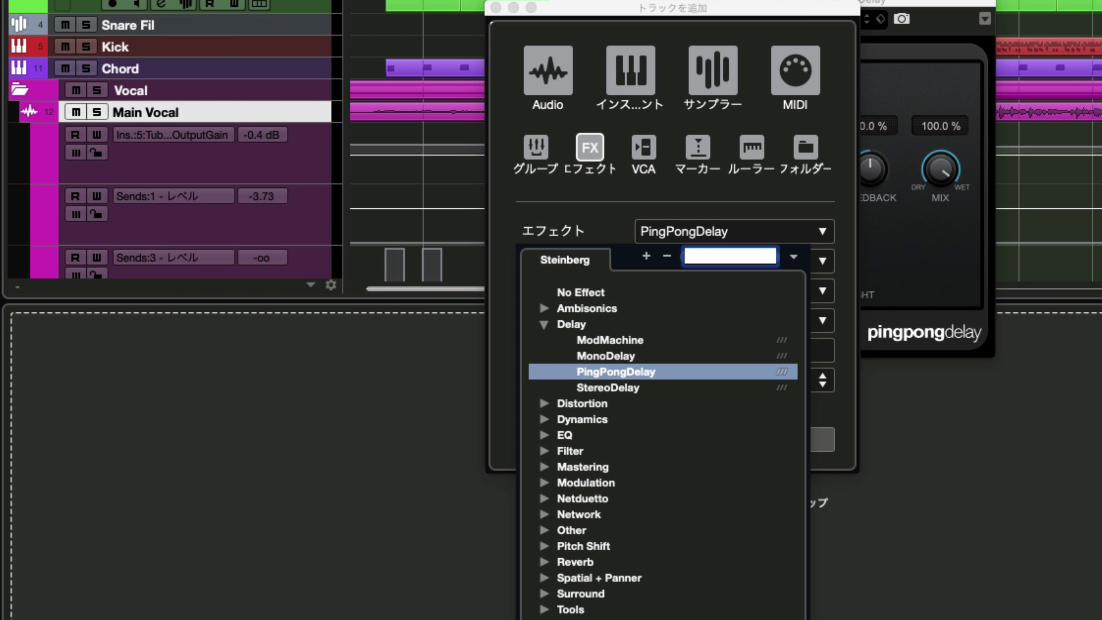
text(cloner)
key(Return)
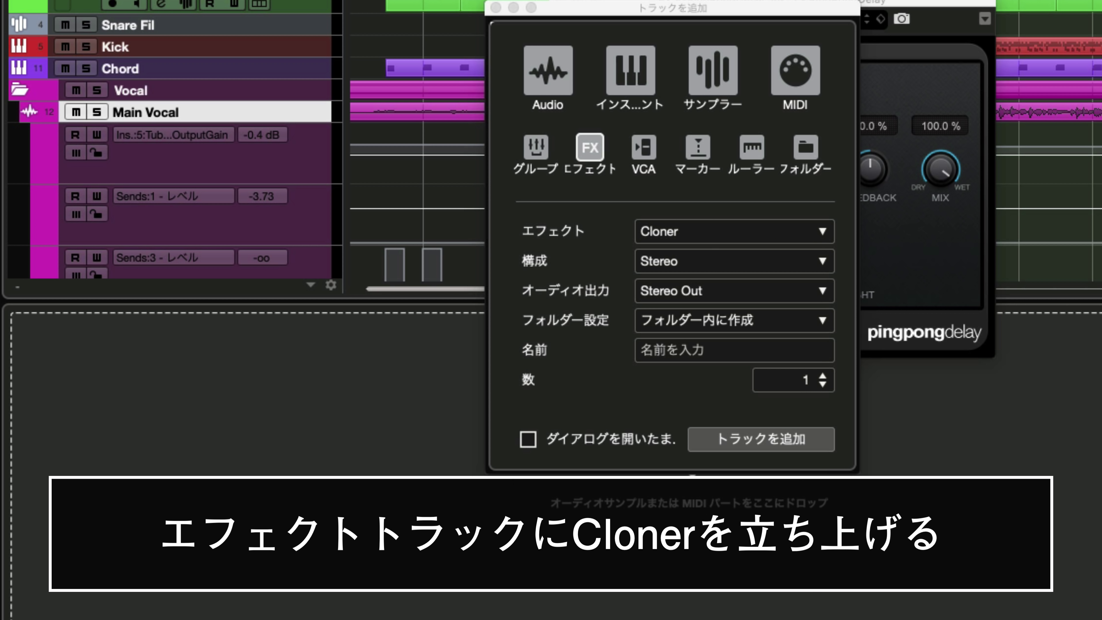
click(731, 439)
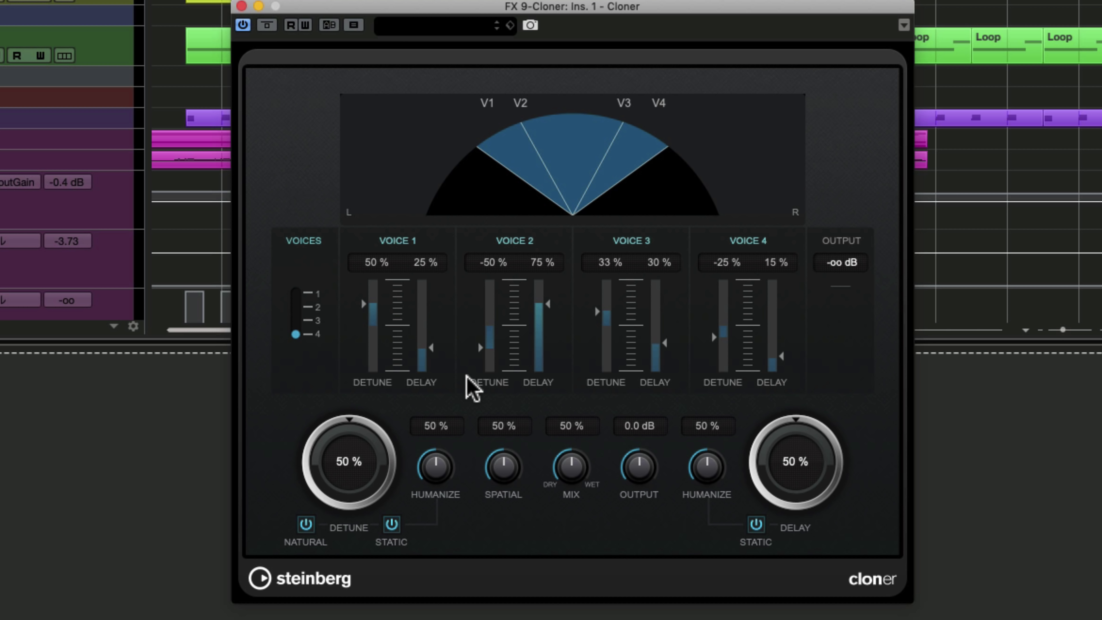
- Route Main Vocal's third send to FX 9-Cloner, switch it on and set its level to -6.14 dB
click(65, 160)
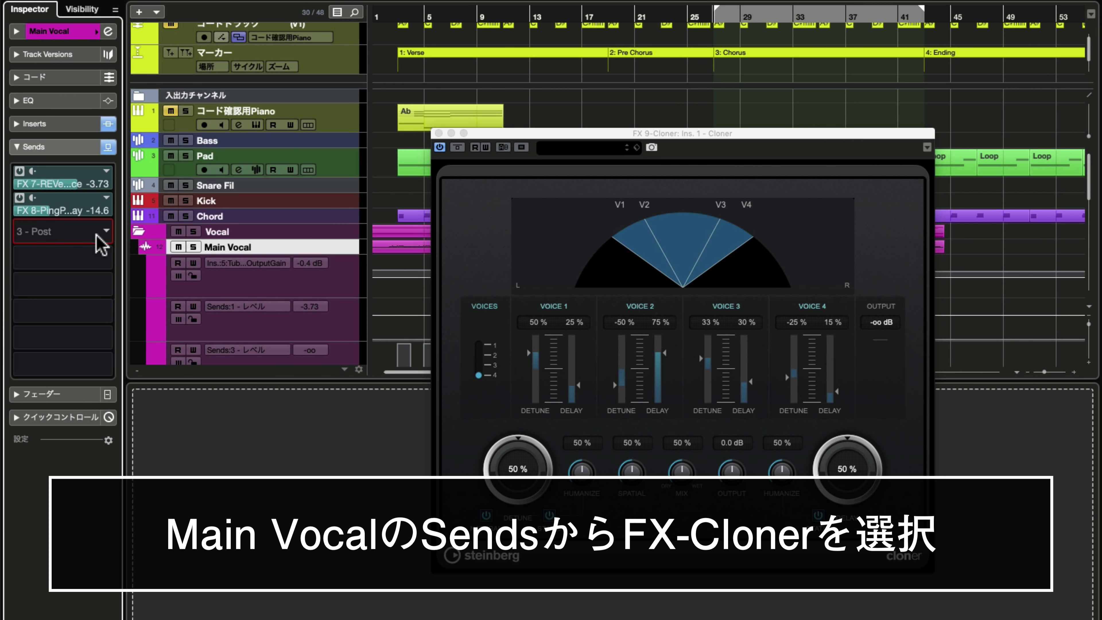
click(101, 234)
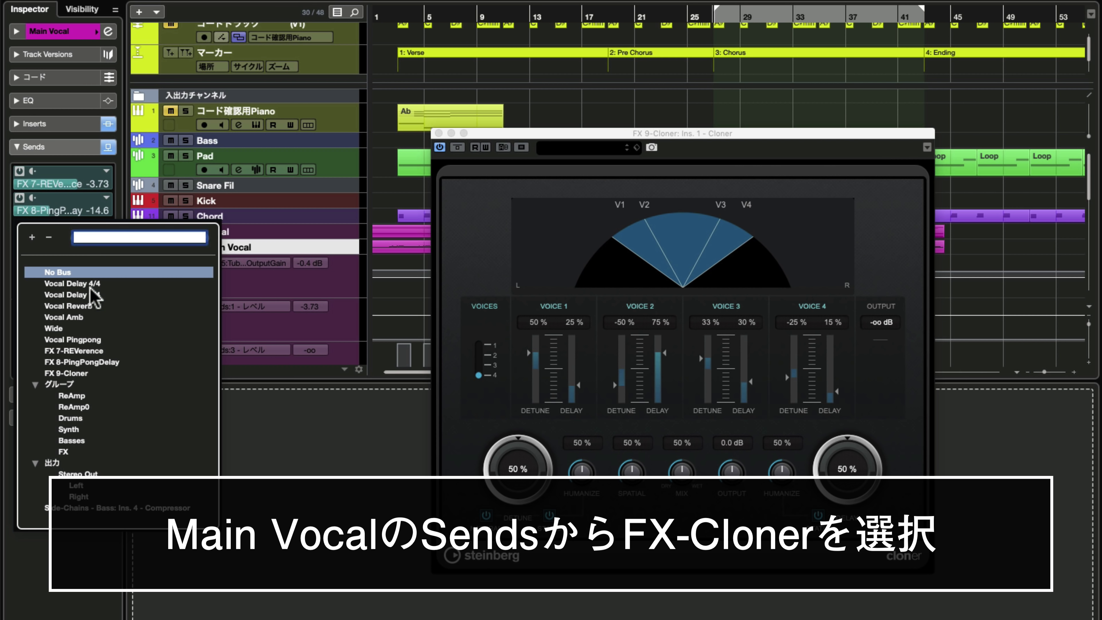
click(80, 275)
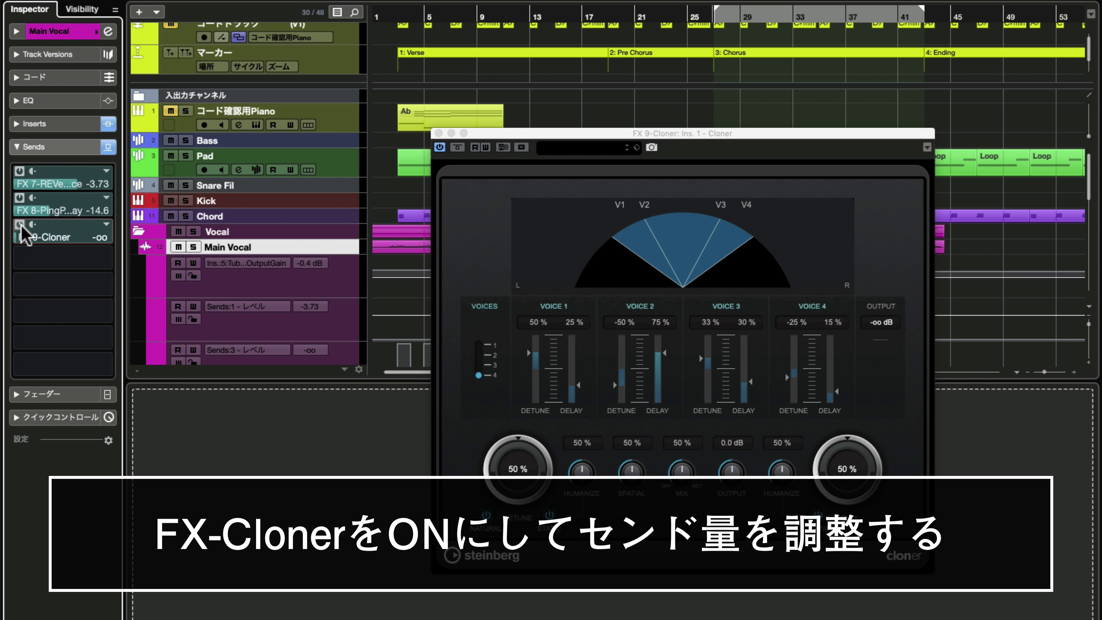
click(20, 225)
drag(60, 237, 103, 223)
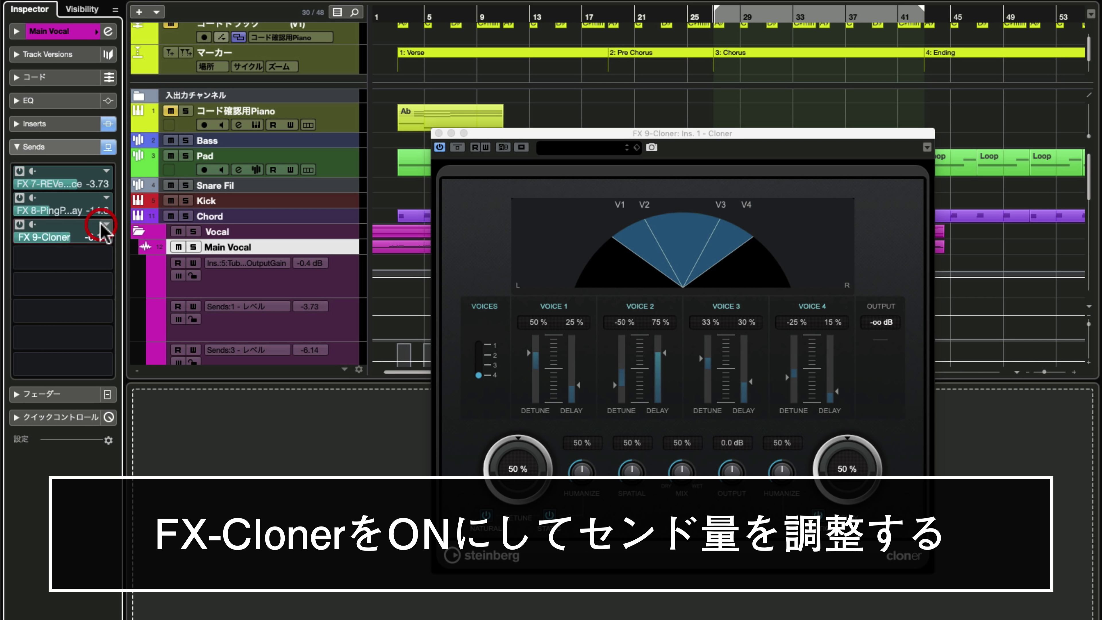
- Load the 4 Voices preset in Cloner
click(579, 150)
double_click(581, 238)
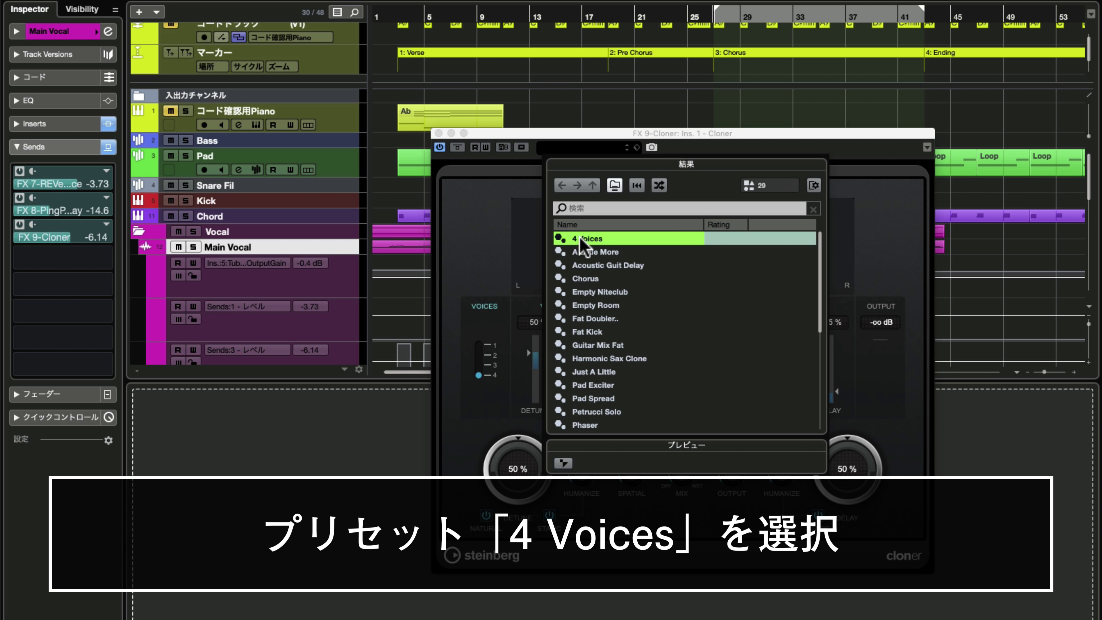
- During playback, set Main Vocal's FX 9-Cloner send level to -17.1 dB and Cloner's number of voices to 2
key(space)
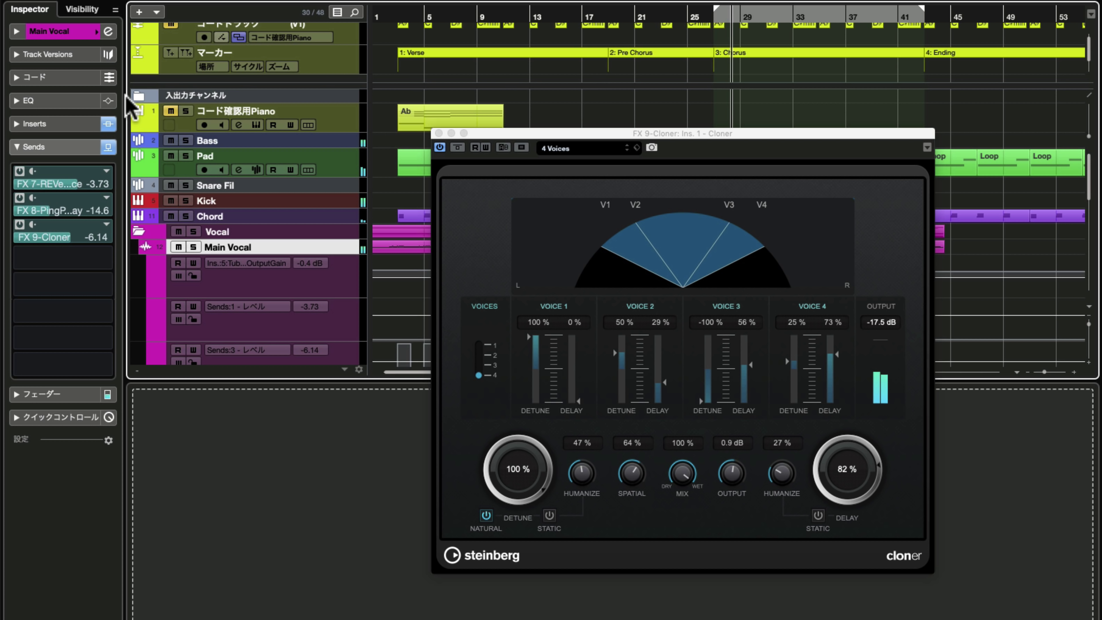
drag(61, 239, 45, 271)
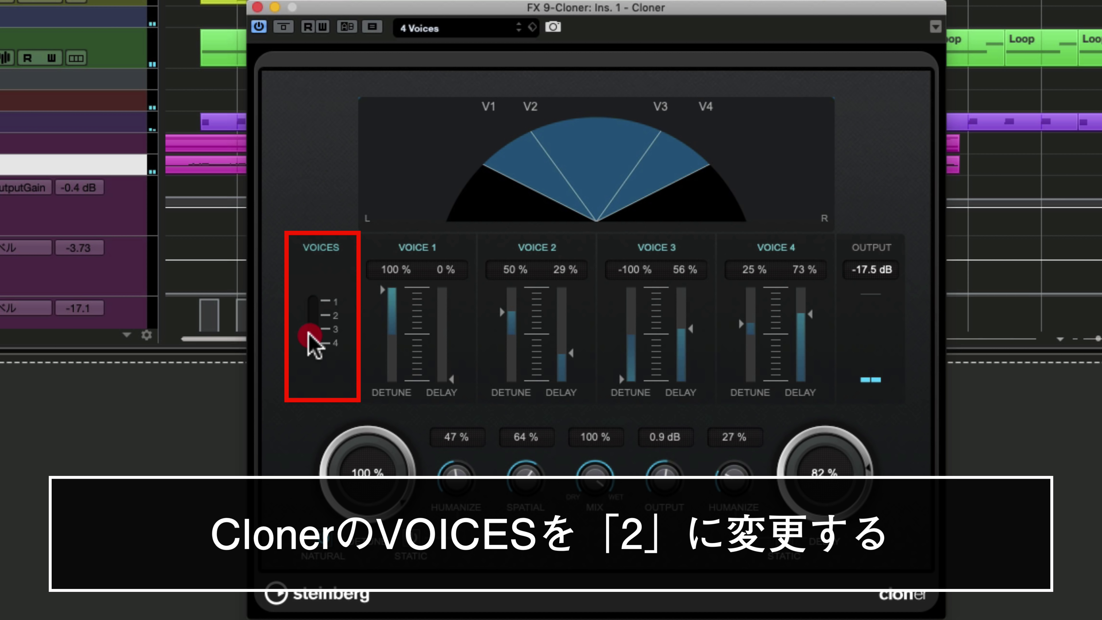
drag(479, 373, 478, 353)
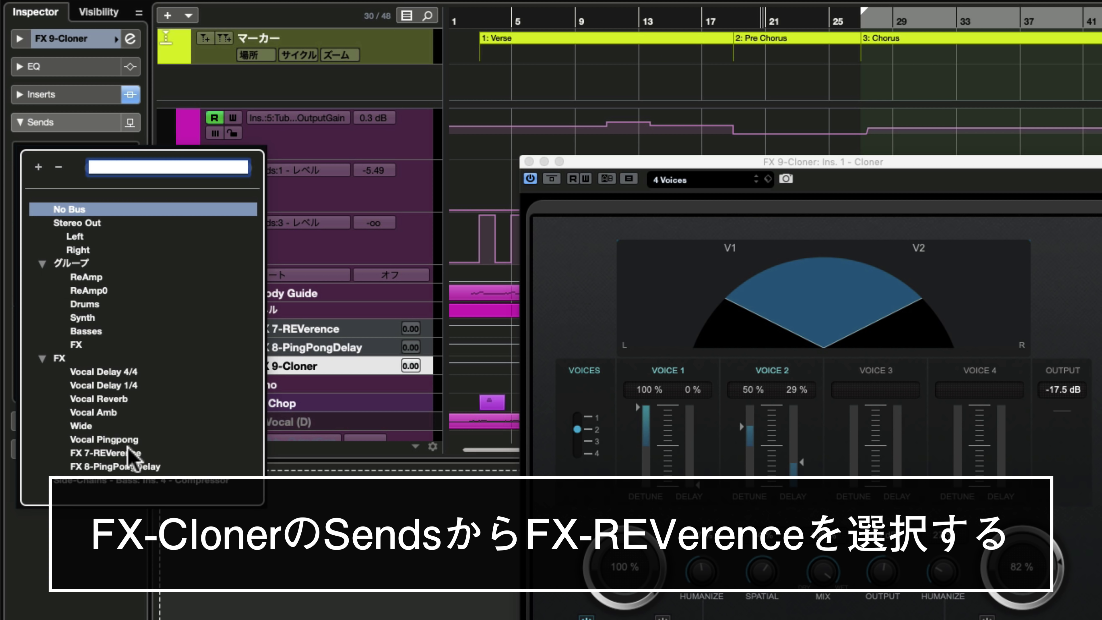
- Route FX 9-Cloner's first send to FX 7-REVerence, switch it on and set its level to -12.5 dB
click(131, 427)
click(69, 166)
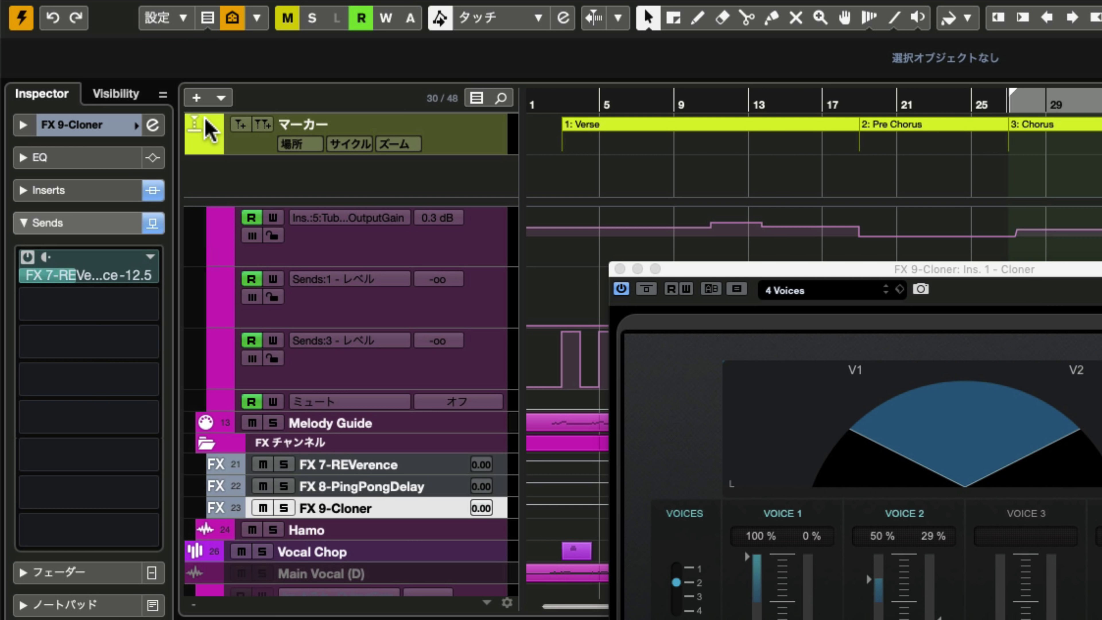
- Add another stereo FX channel track with REVelation as its effect
click(196, 97)
click(957, 536)
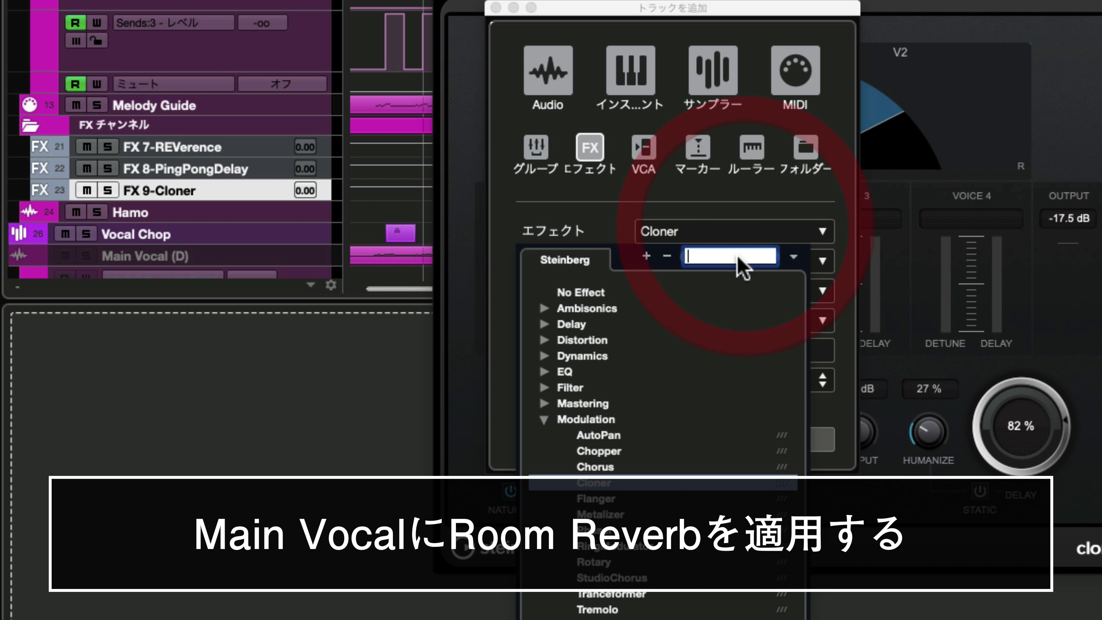
text(rev)
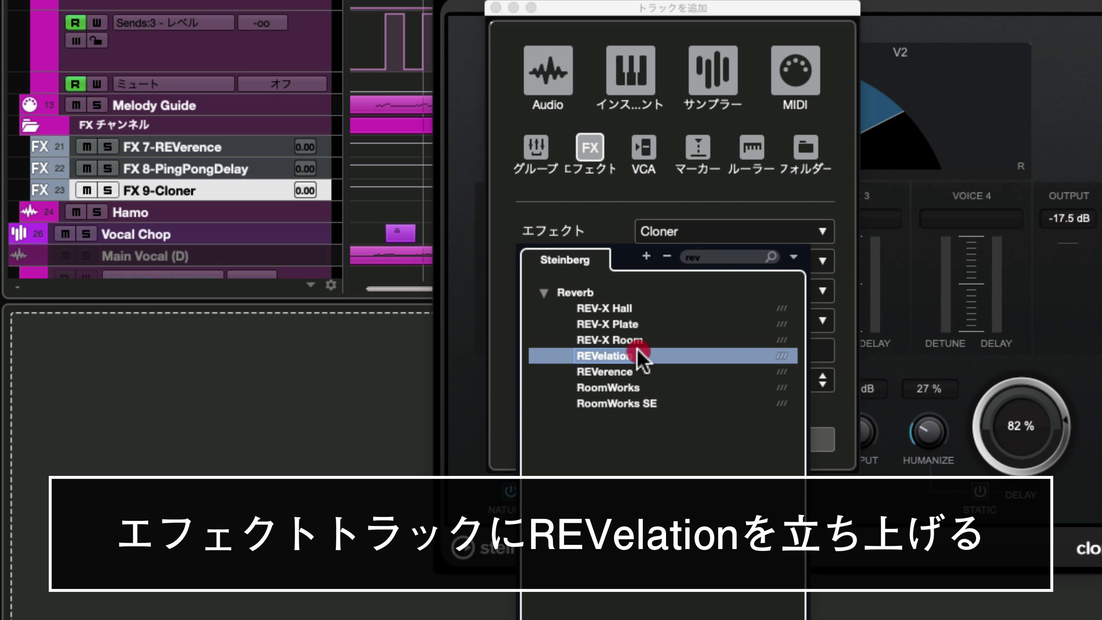
click(642, 354)
click(766, 438)
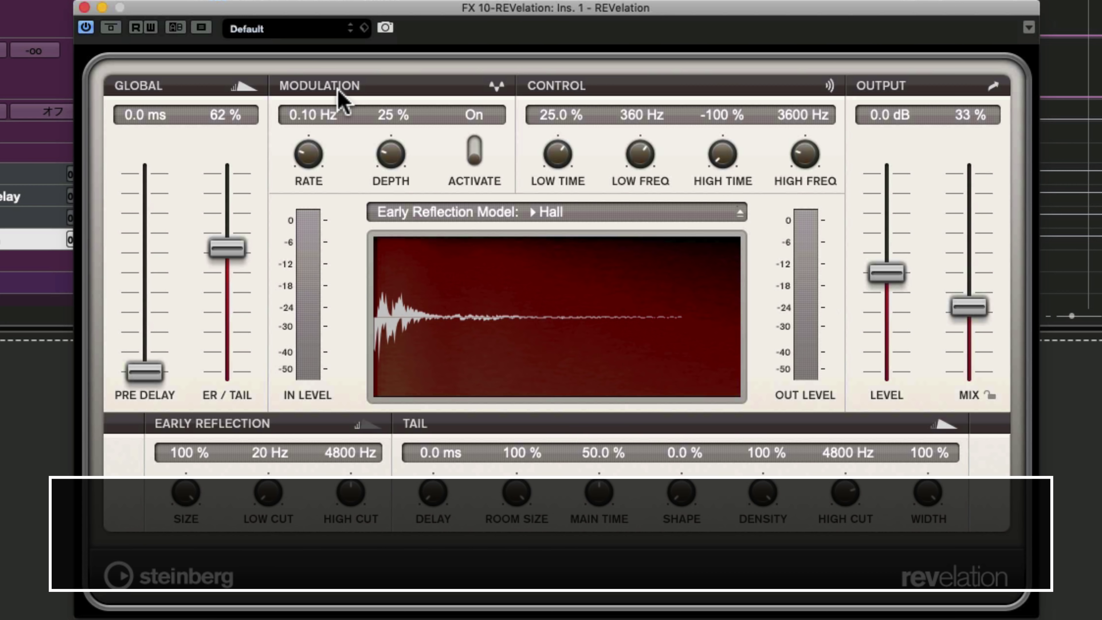
- Load the Ambience Natural preset in REVelation and set its ER/Tail balance to 0%
click(263, 30)
text(amb)
click(319, 195)
click(319, 196)
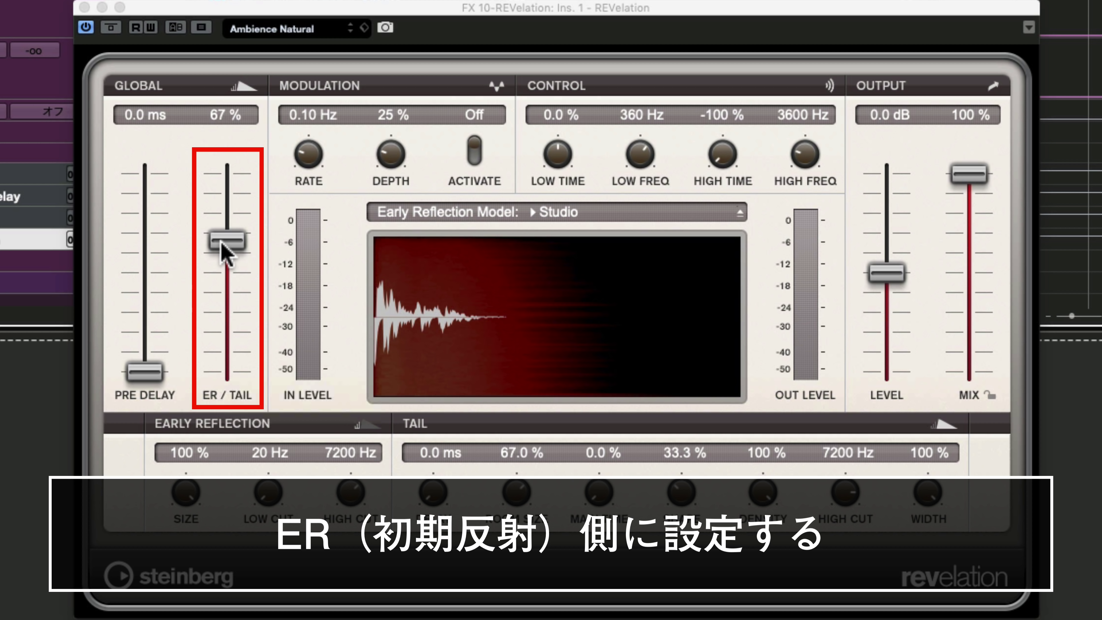
drag(221, 245, 256, 464)
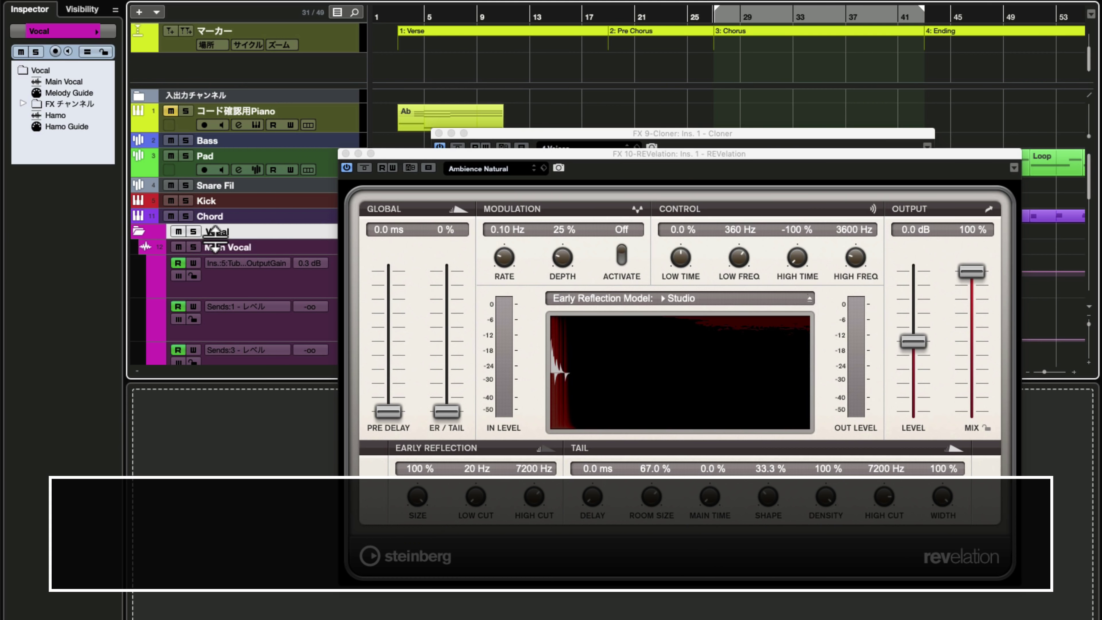
- Route Main Vocal's fourth send to FX 10-REVelation, switch it on and set its level to -22.0 dB
click(219, 247)
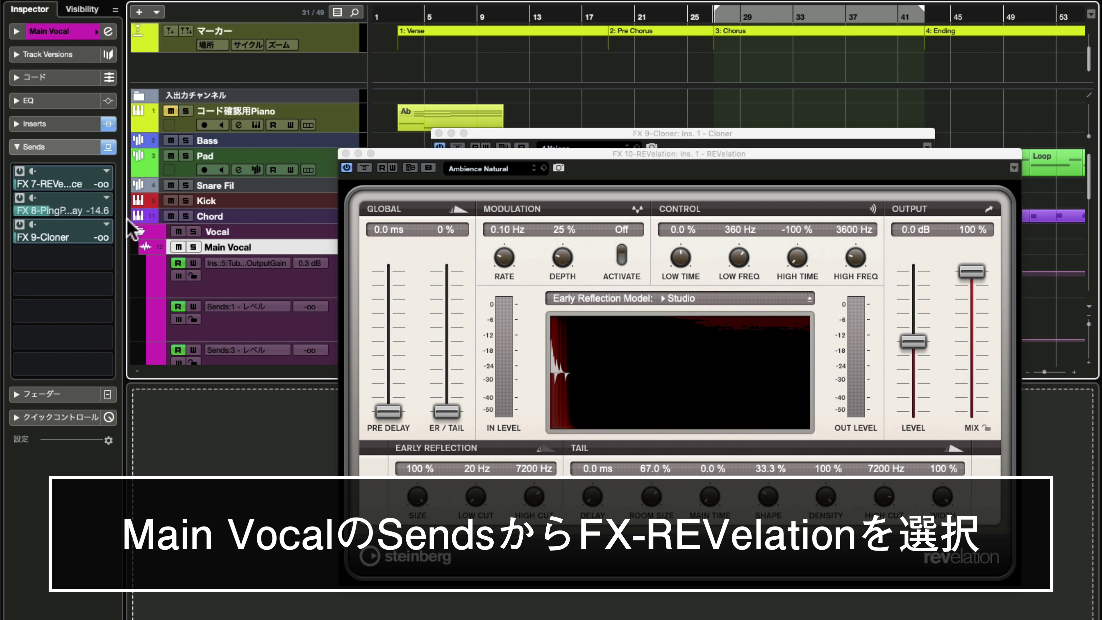
click(65, 258)
click(79, 404)
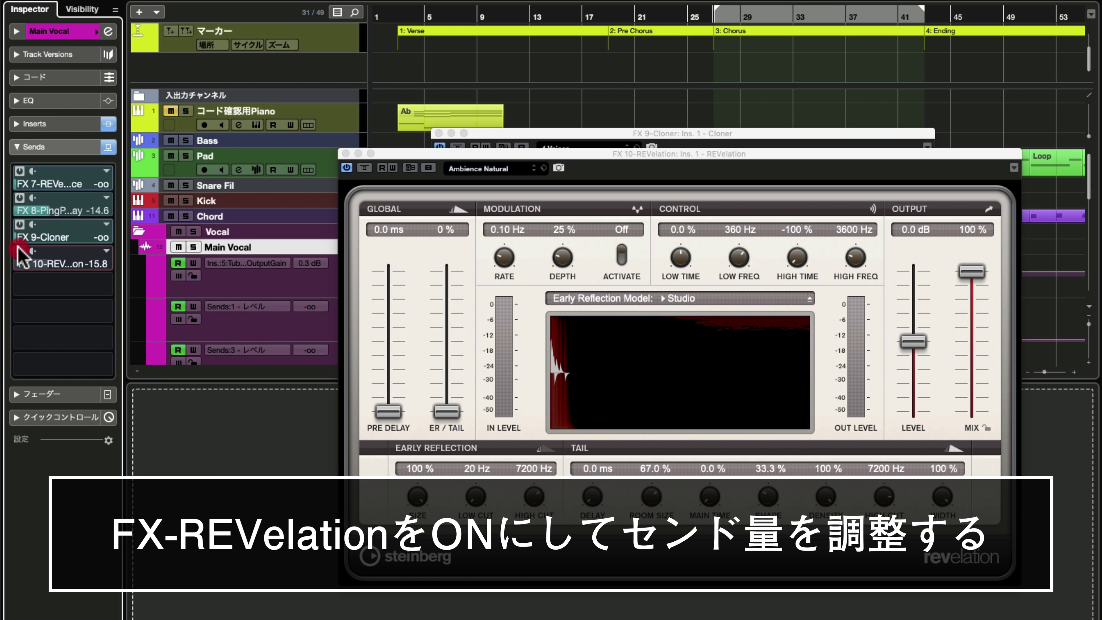
click(20, 251)
drag(31, 262, 24, 261)
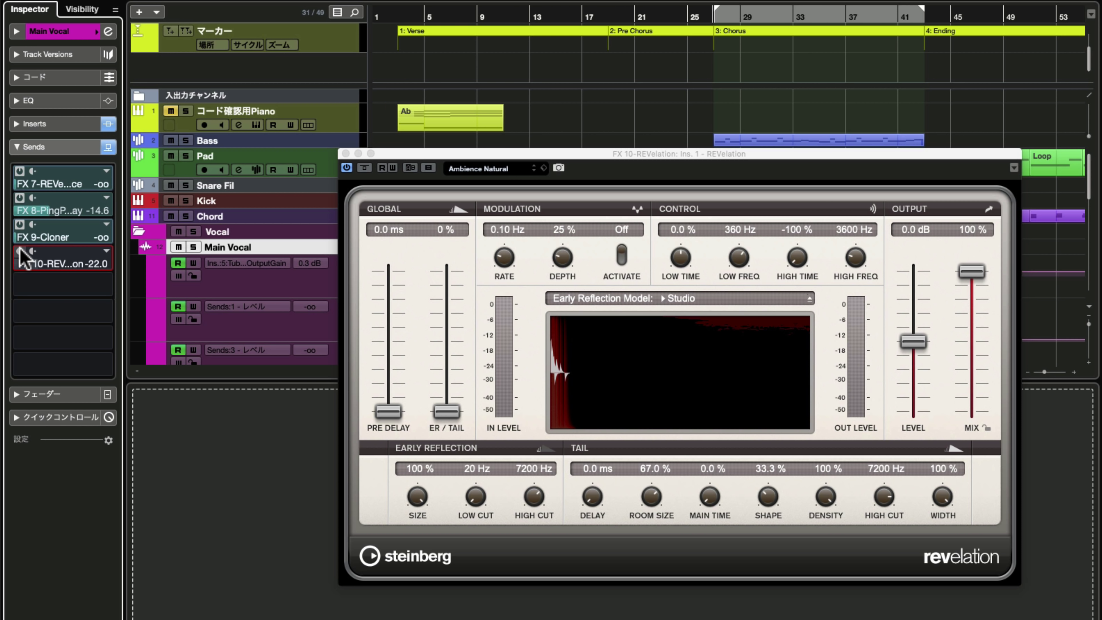
- Play back the Chorus with Main Vocal's FX 10-REVelation send off, and switch the send on to compare
key(space)
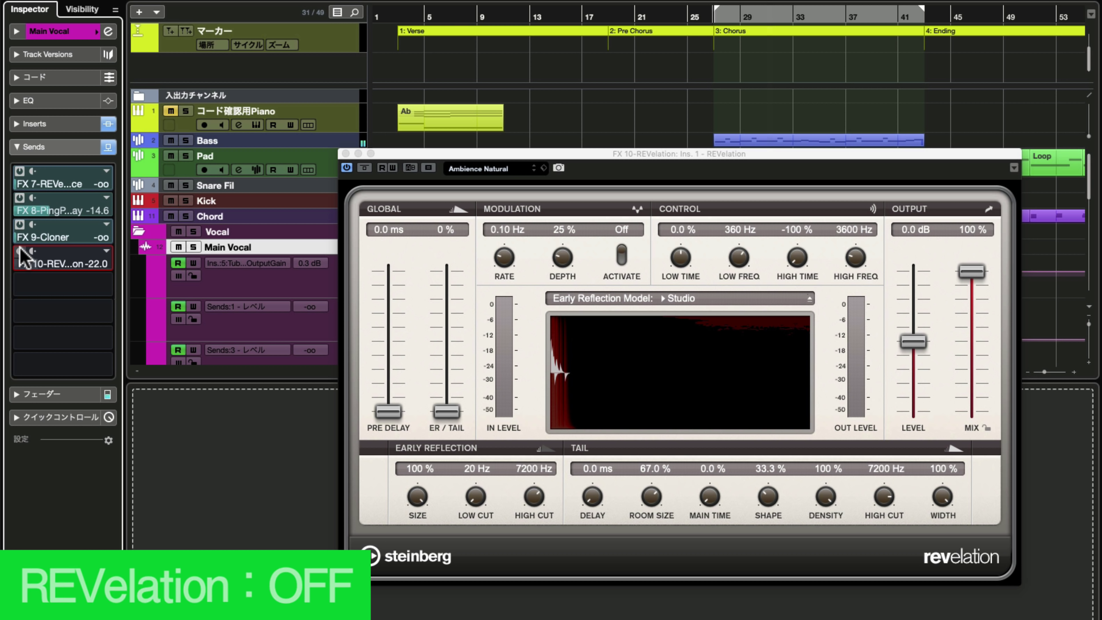
click(20, 251)
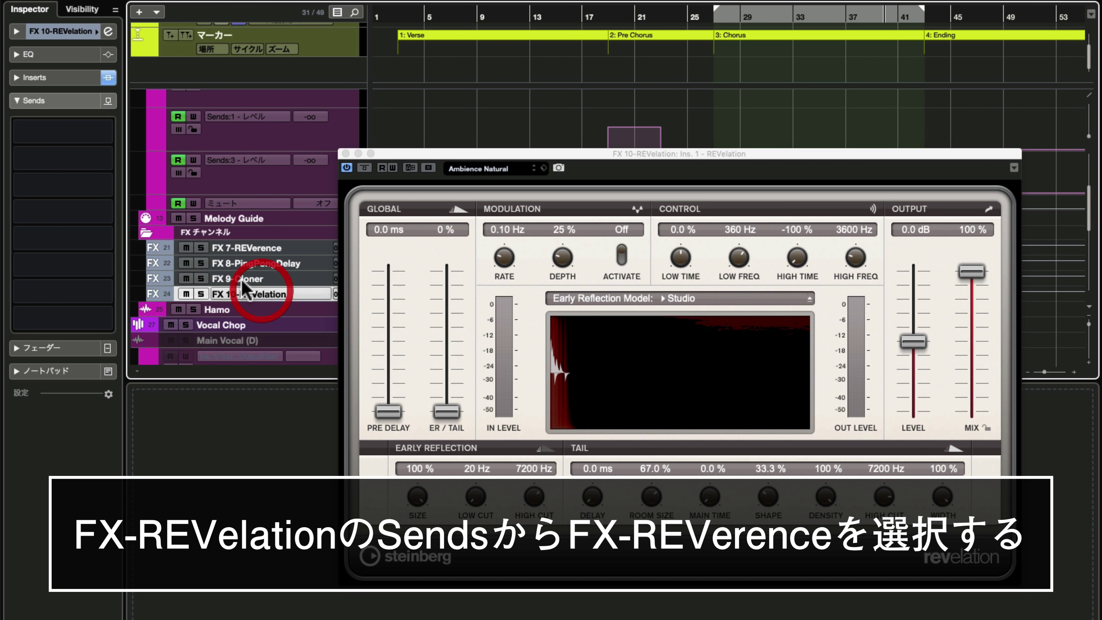
- Route FX 10-REVelation's first send to FX 7-REVerence, switch it on and set its level to about -12 dB
click(208, 294)
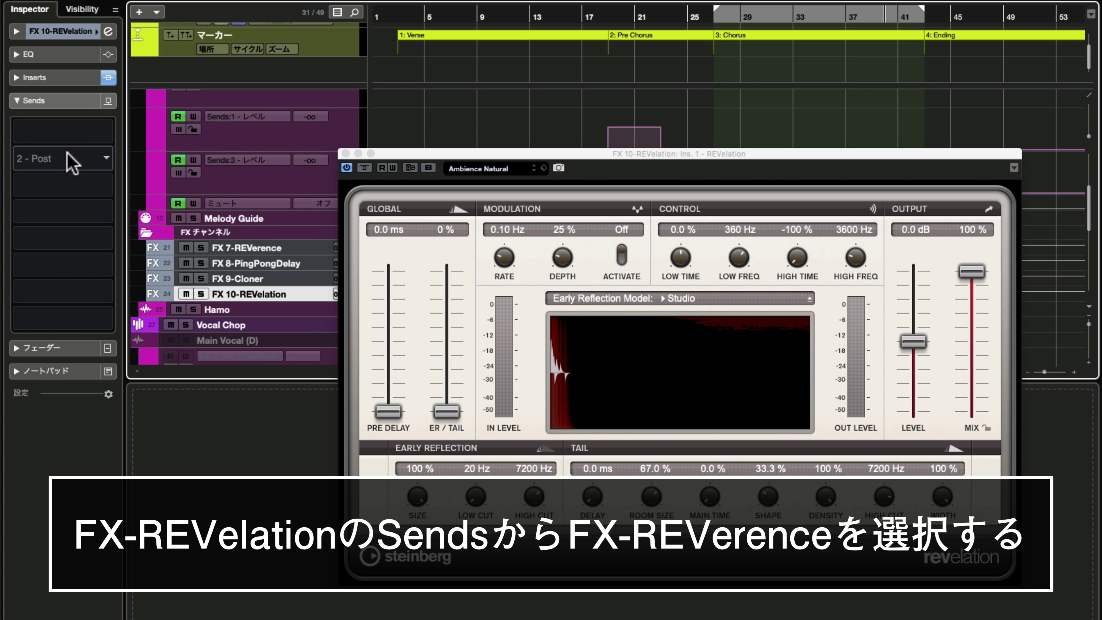
click(70, 143)
click(100, 374)
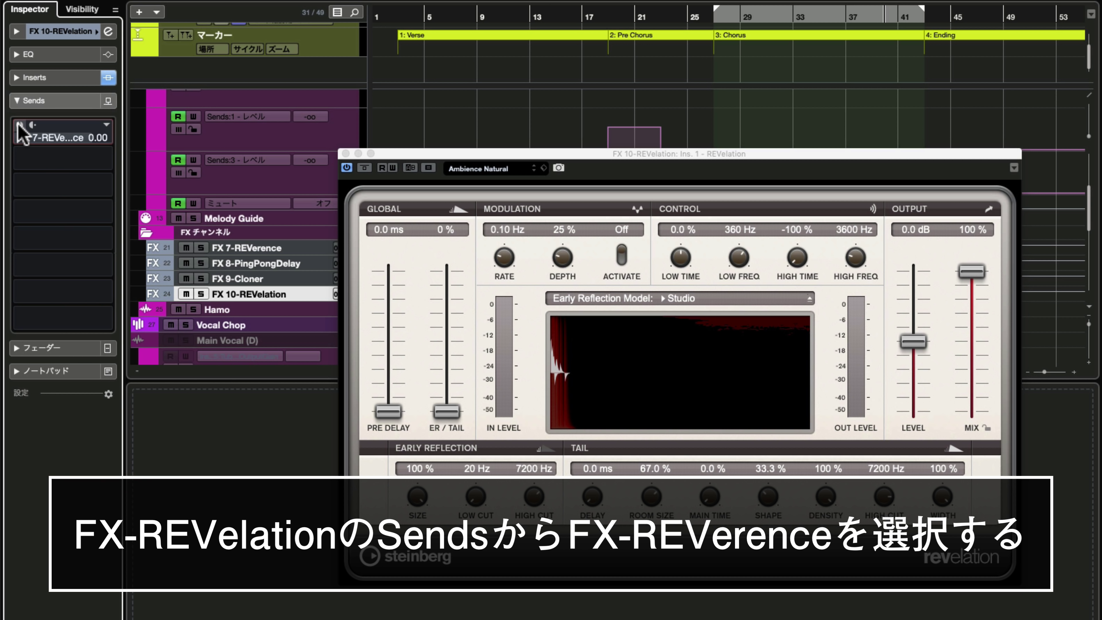
click(20, 125)
drag(86, 138, 28, 250)
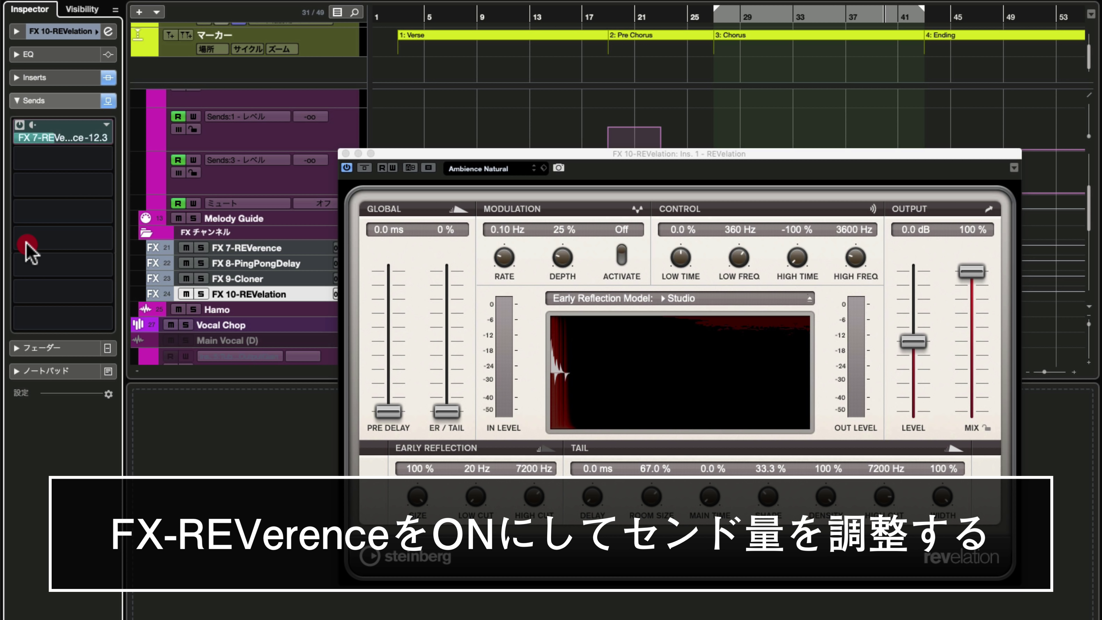
drag(32, 248, 31, 242)
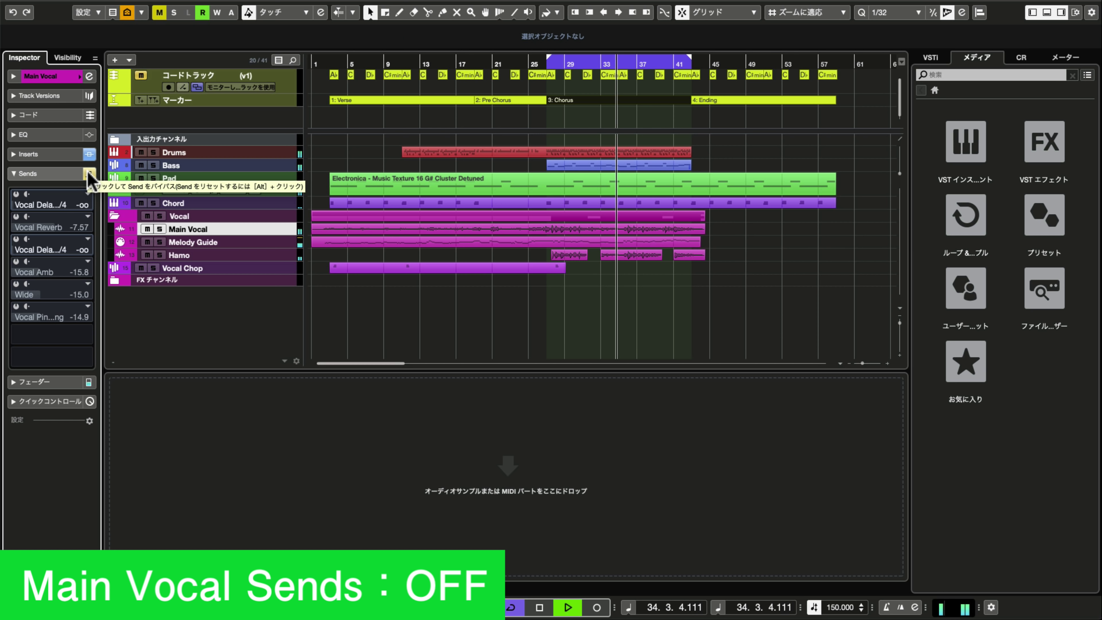
- Compare the Chorus with all Main Vocal sends bypassed and active, and disable cycle playback so the song plays on past the Chorus
key(space)
click(90, 174)
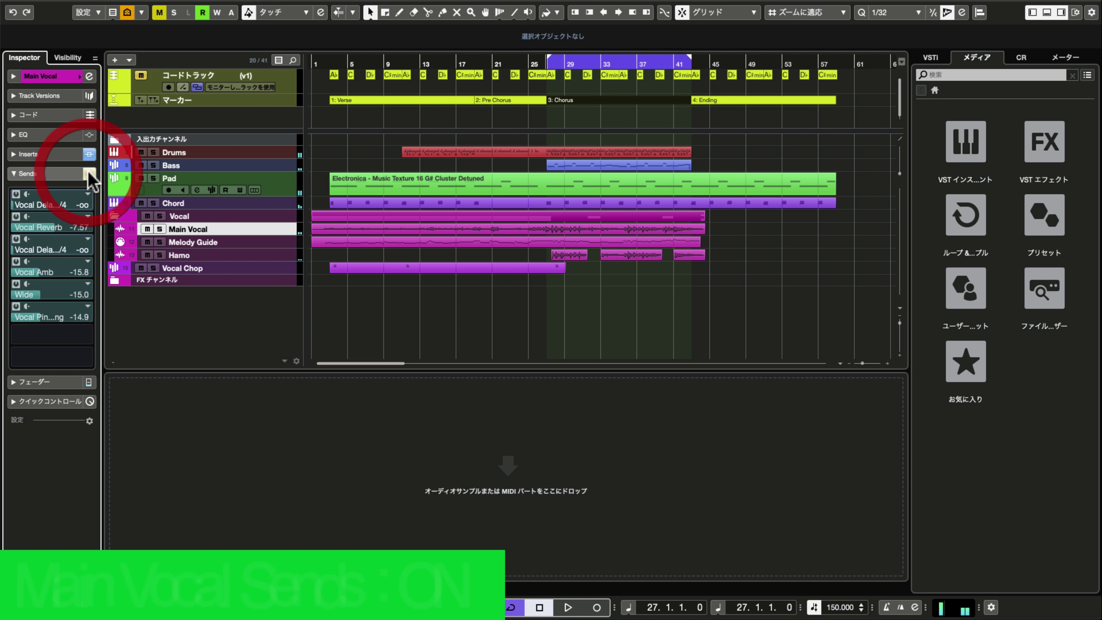
key(space)
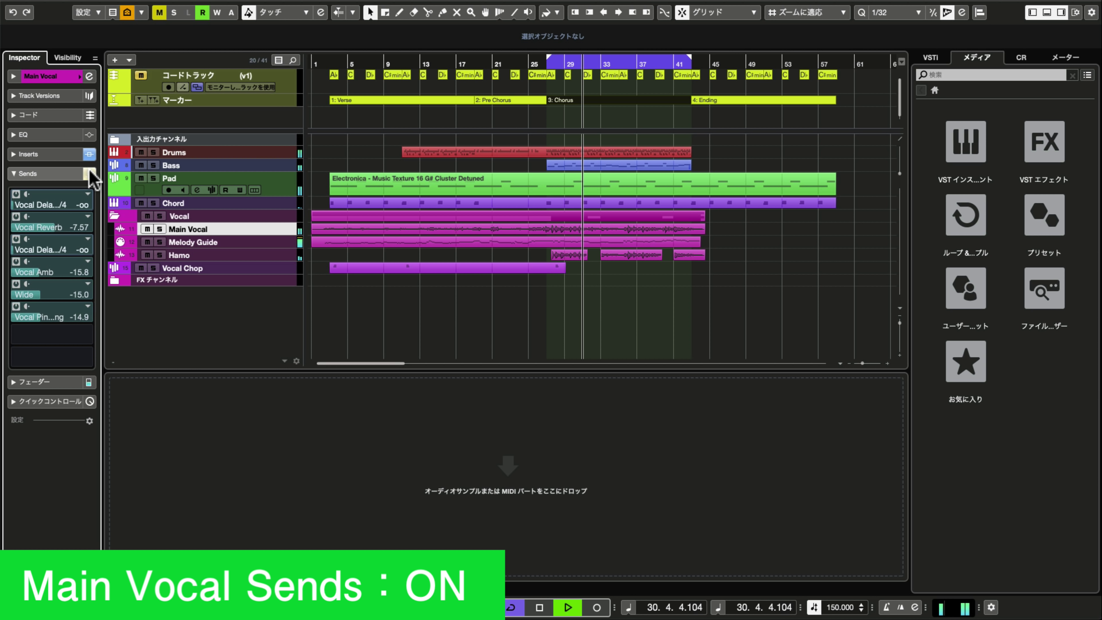
click(90, 173)
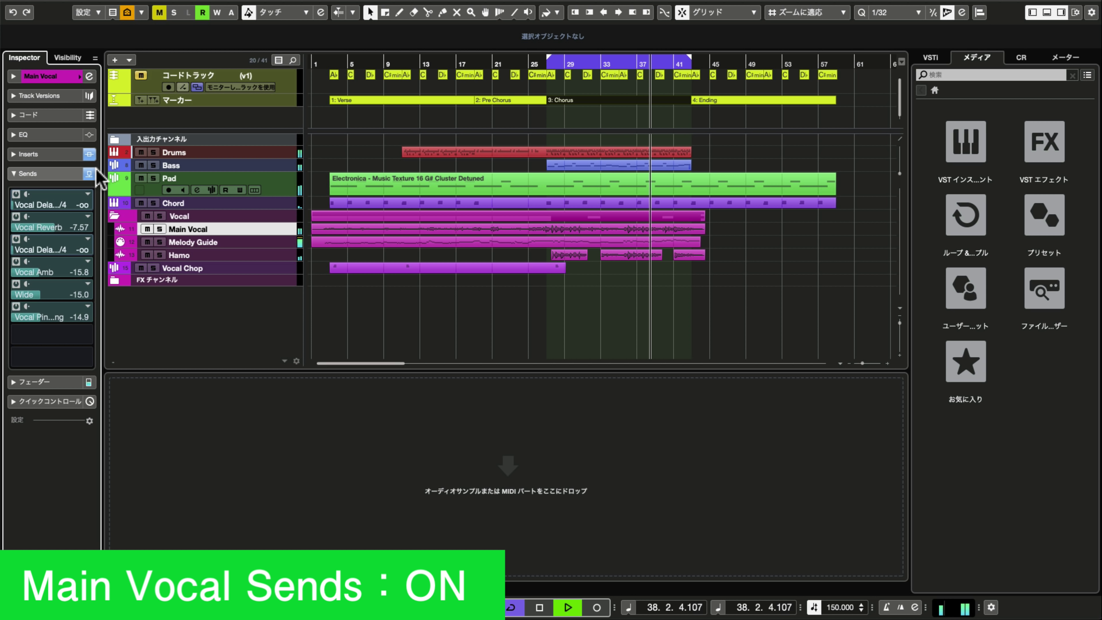
key(KP_Divide)
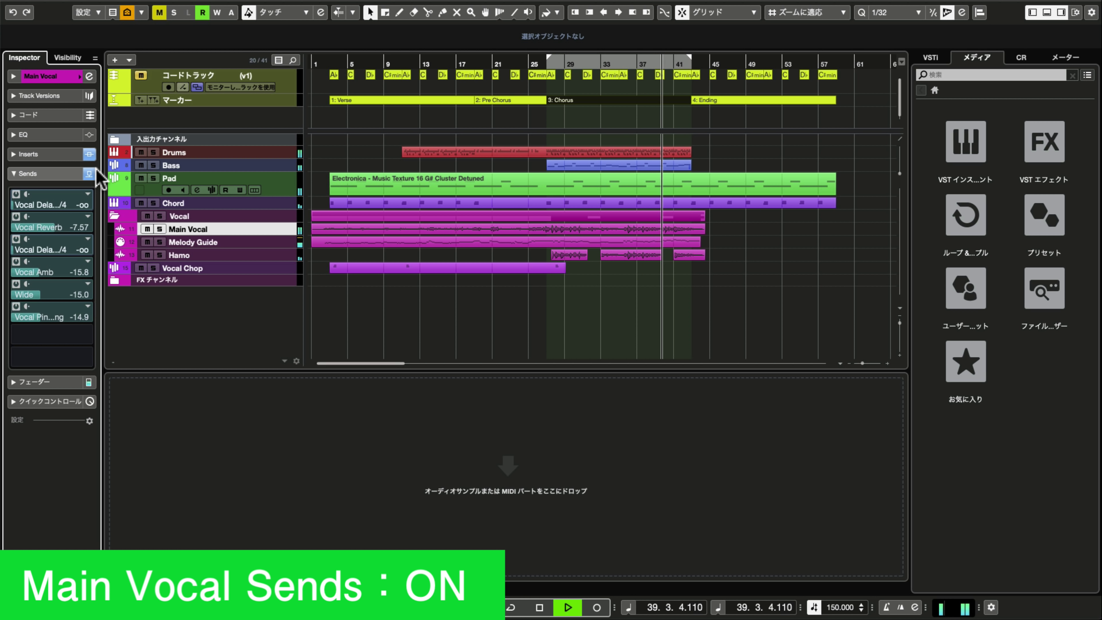